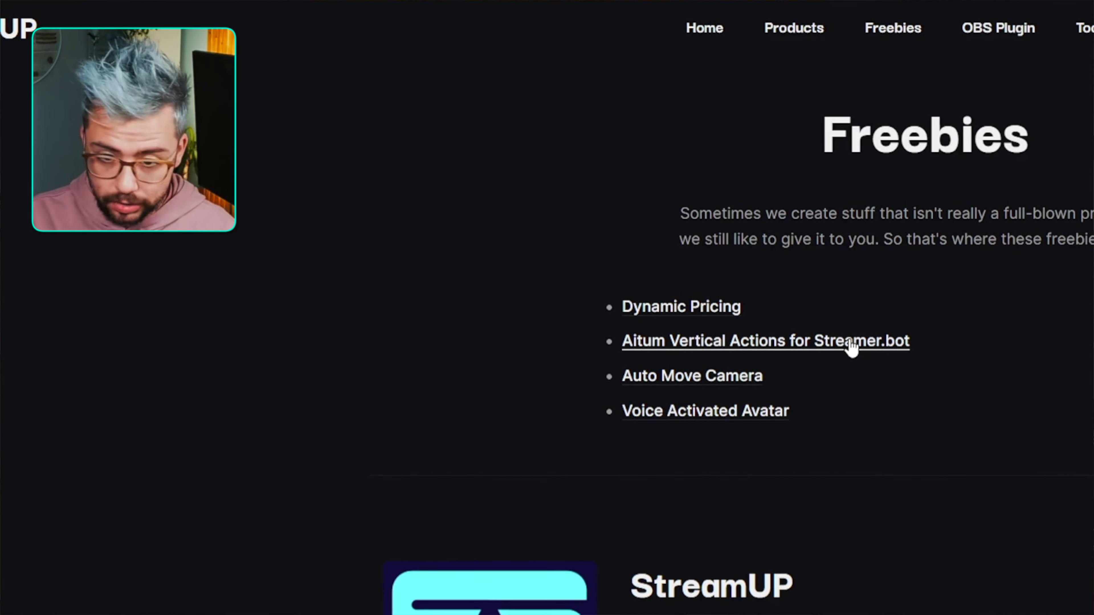
# Open the Aitum Vertical Actions for Streamer.bot freebie page and copy its entire import code.
pyautogui.click(850, 343)
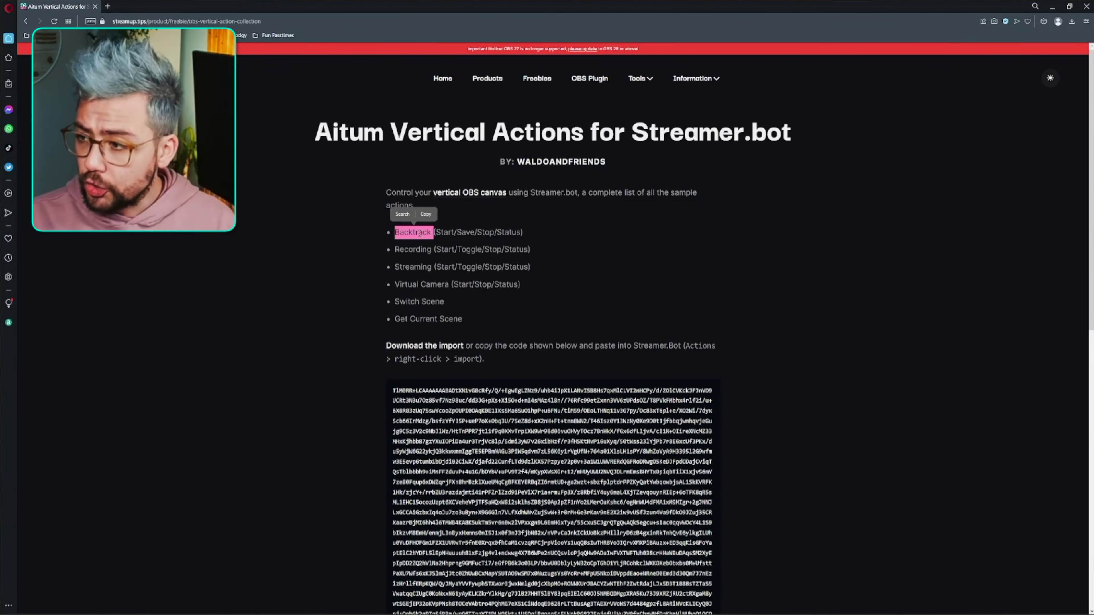
pyautogui.click(416, 264)
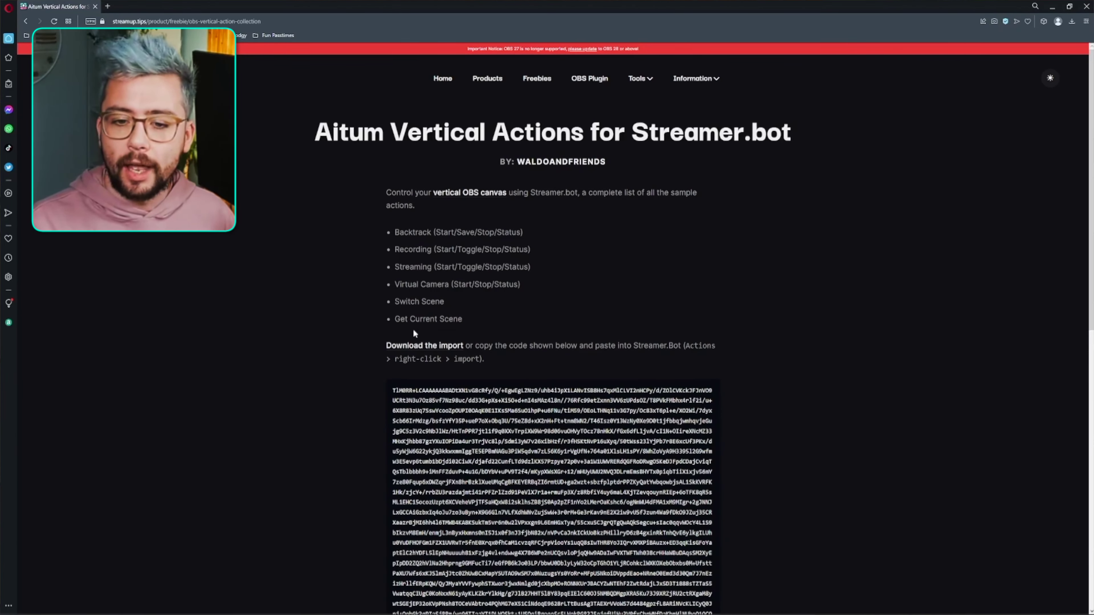
pyautogui.scroll(-4, 466, 393)
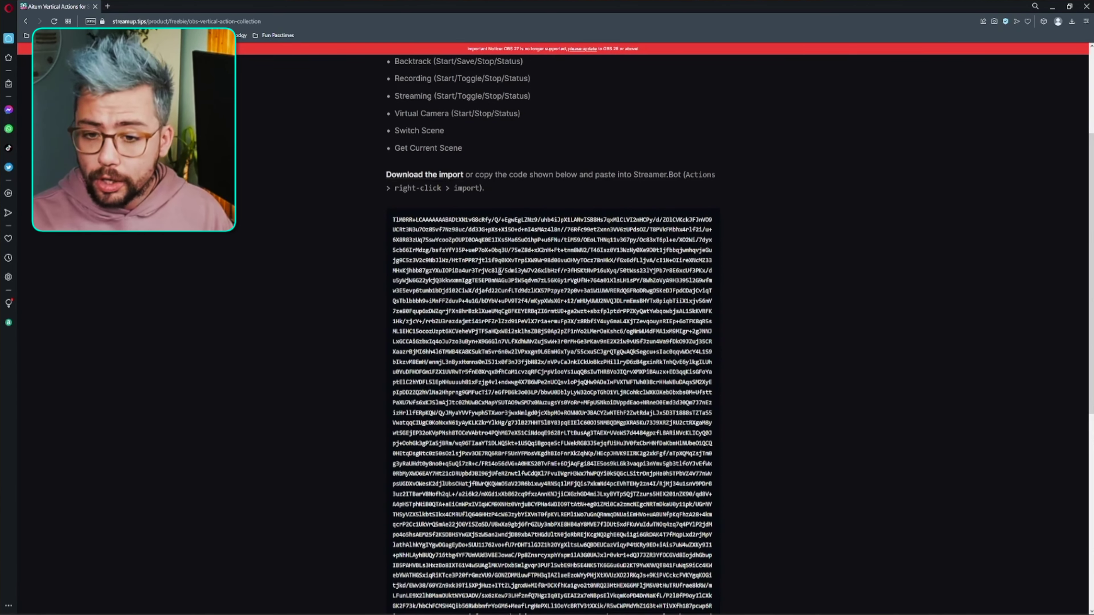
pyautogui.tripleClick(486, 267)
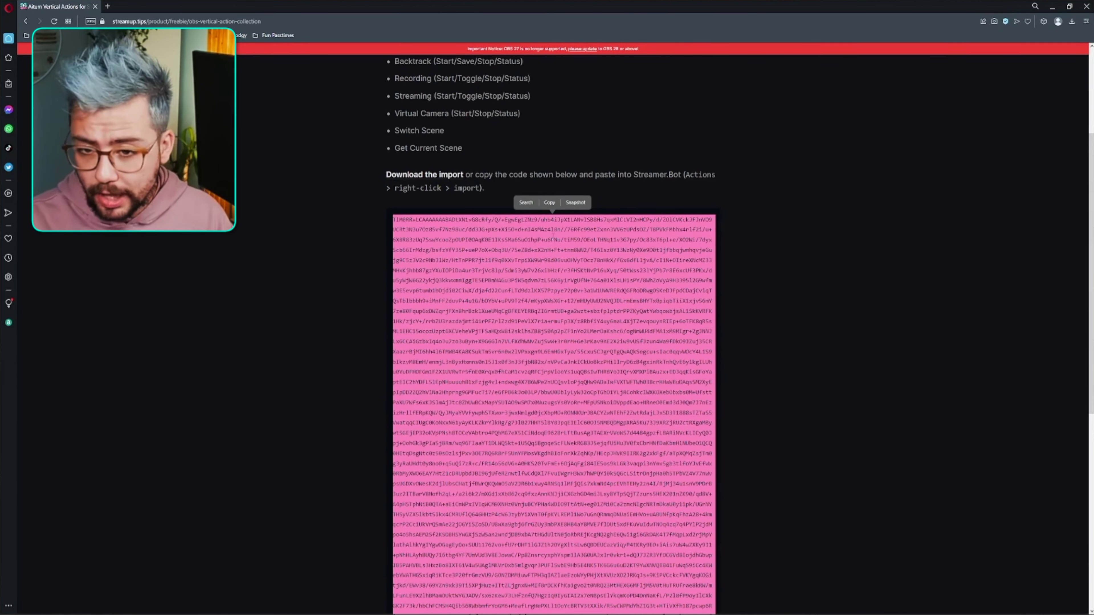
# Switch to Streamer.bot and import the OBS Vertical Action Collection from the copied code.
pyautogui.click(1052, 6)
pyautogui.click(615, 607)
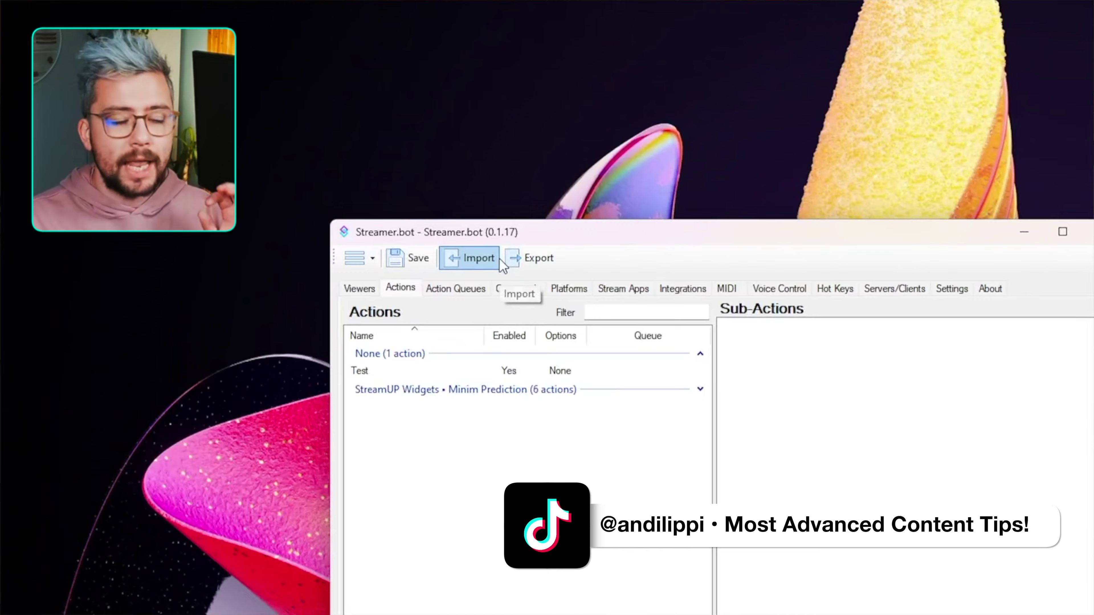
pyautogui.click(470, 259)
pyautogui.click(539, 378)
pyautogui.hotkey('ctrl', 'v')
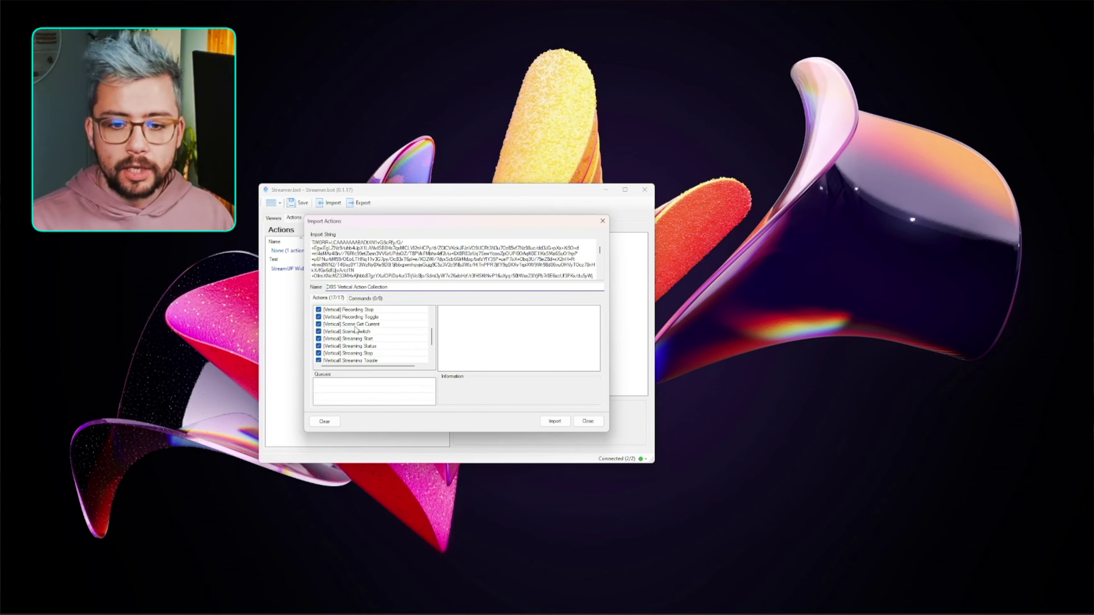
pyautogui.click(563, 424)
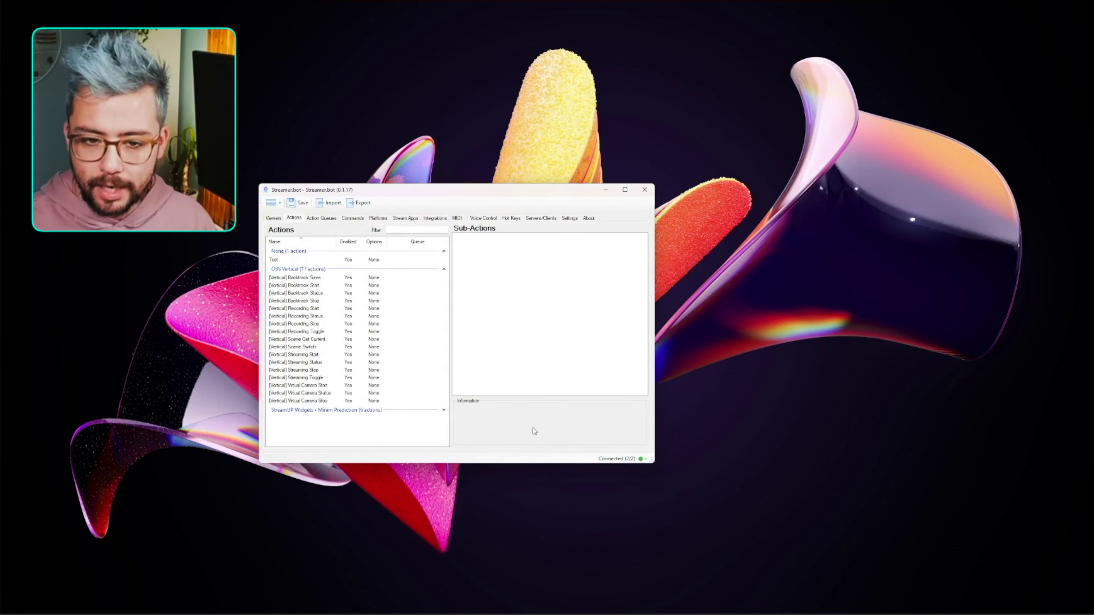
# Add a !test command that runs the [Vertical] Backtrack Save action and is allowed for Moderators.
pyautogui.click(304, 278)
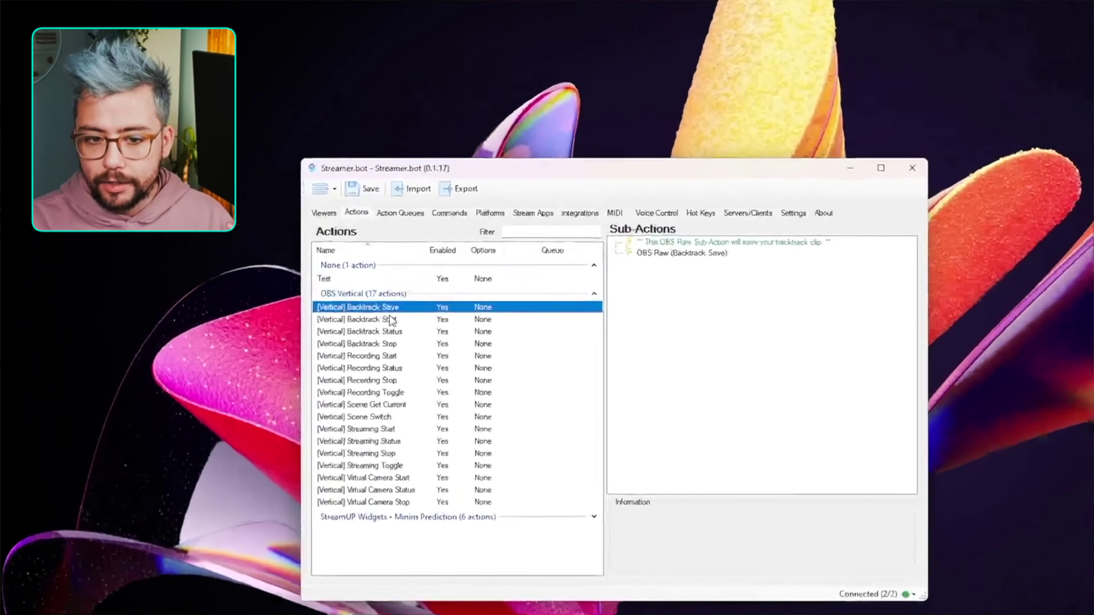
pyautogui.click(322, 285)
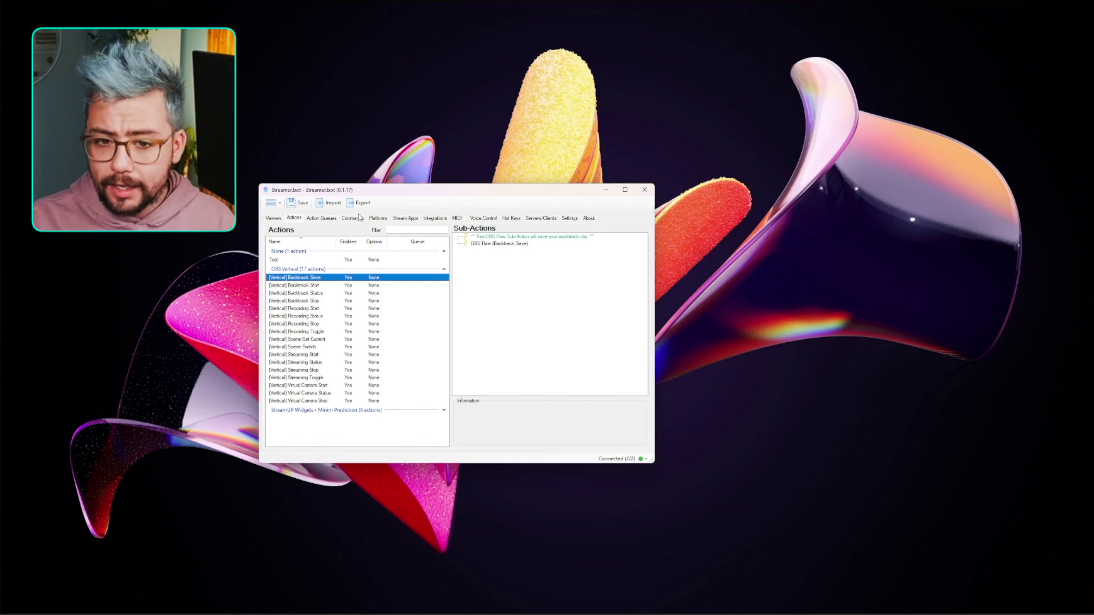
pyautogui.click(352, 218)
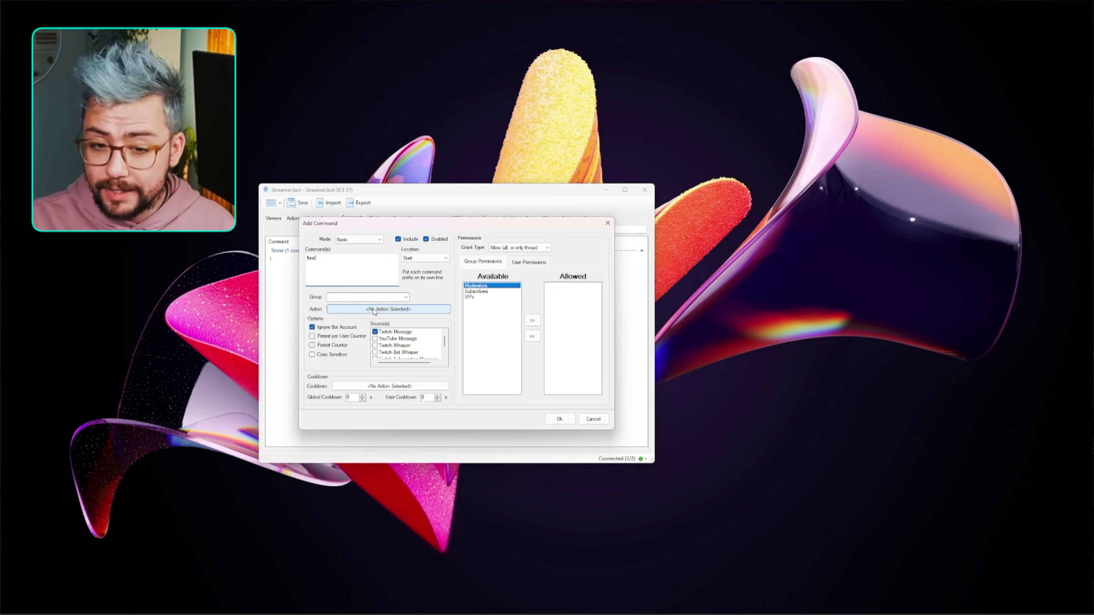
pyautogui.click(374, 310)
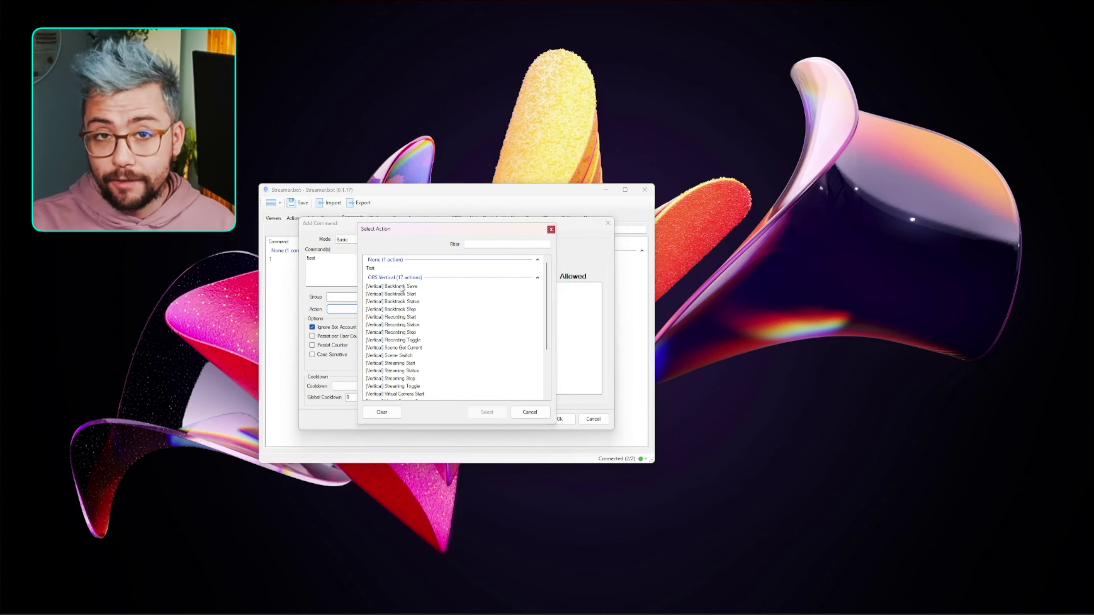
pyautogui.click(485, 411)
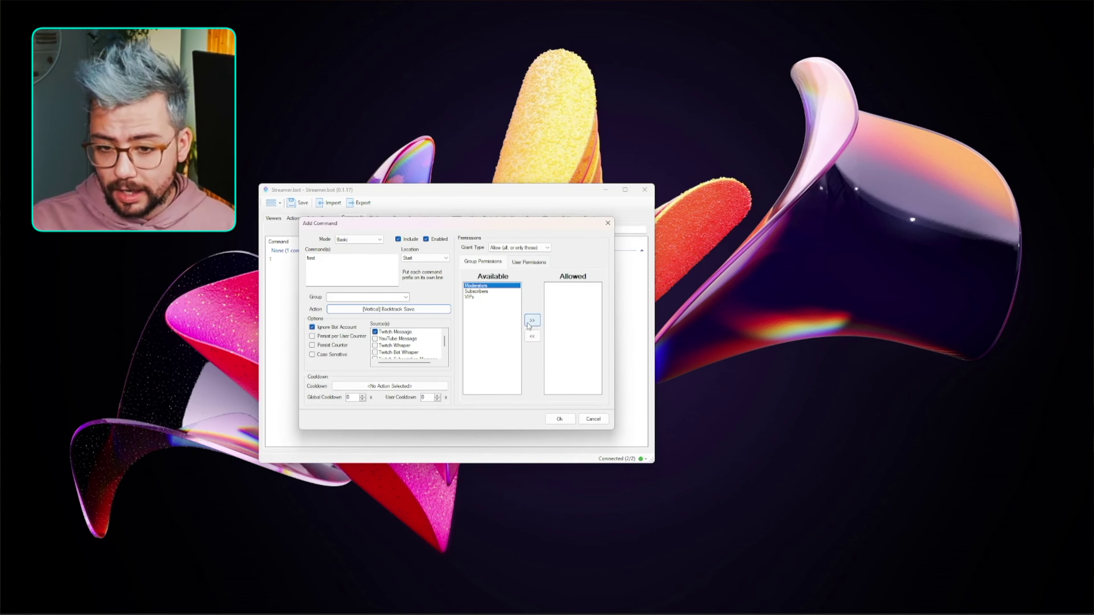
pyautogui.click(560, 418)
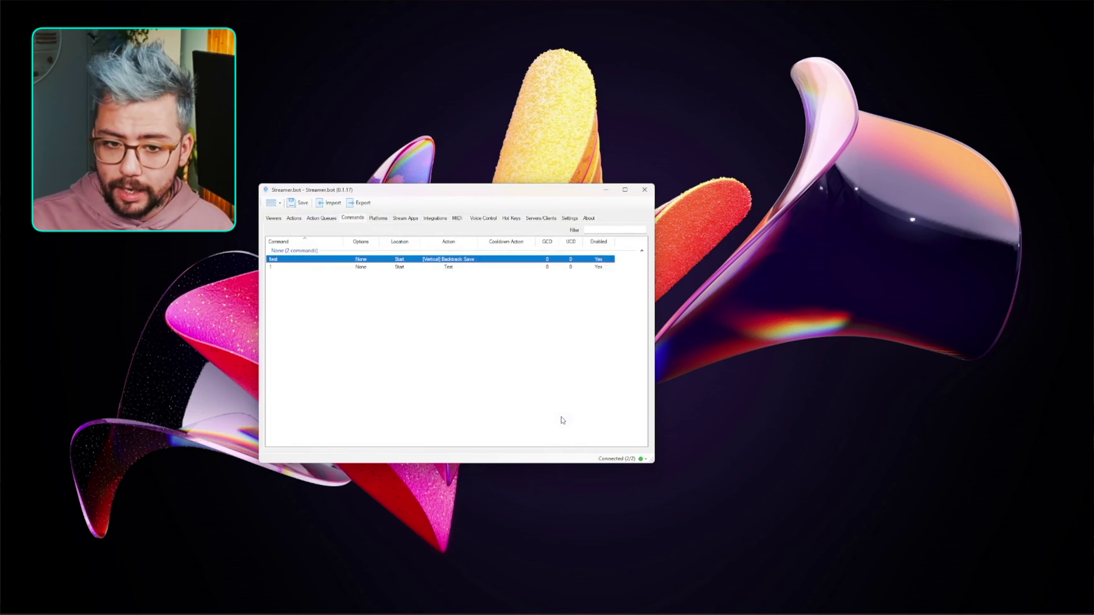
# Switch back to Streamer.bot and copy the variable name verticalBacktrackStatus from the Set Argument sub-action of [Vertical] Backtrack Status.
pyautogui.click(293, 218)
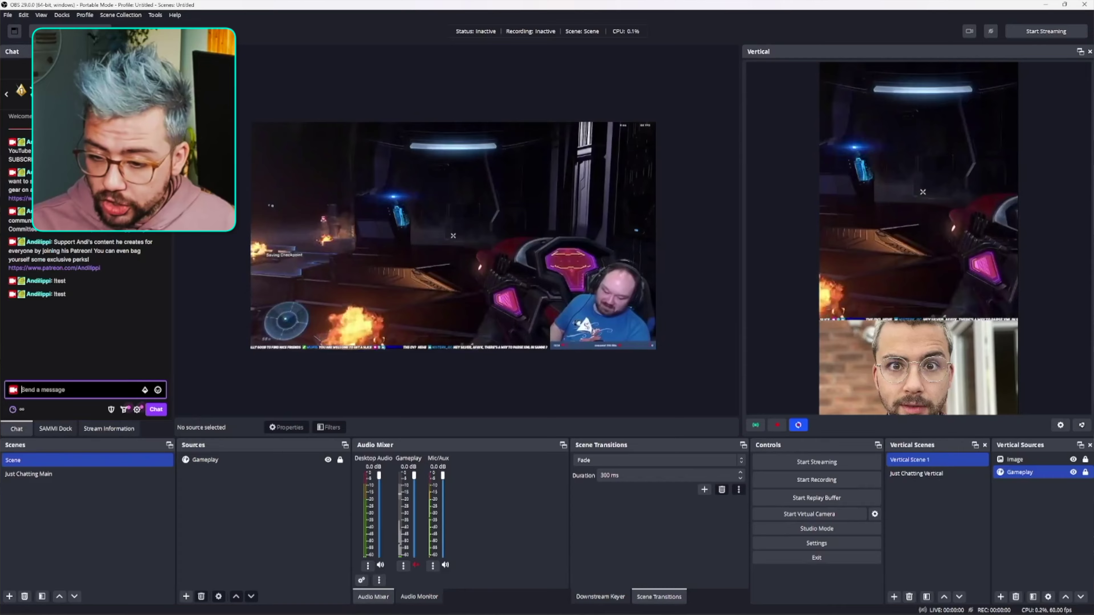
pyautogui.moveTo(656, 612)
pyautogui.click(615, 605)
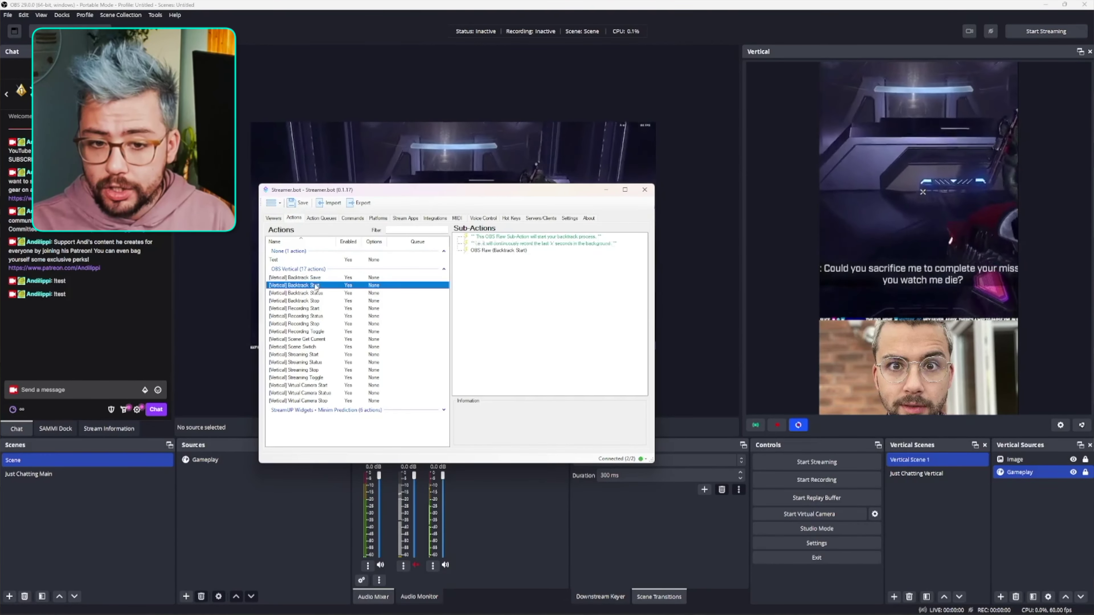
pyautogui.click(321, 302)
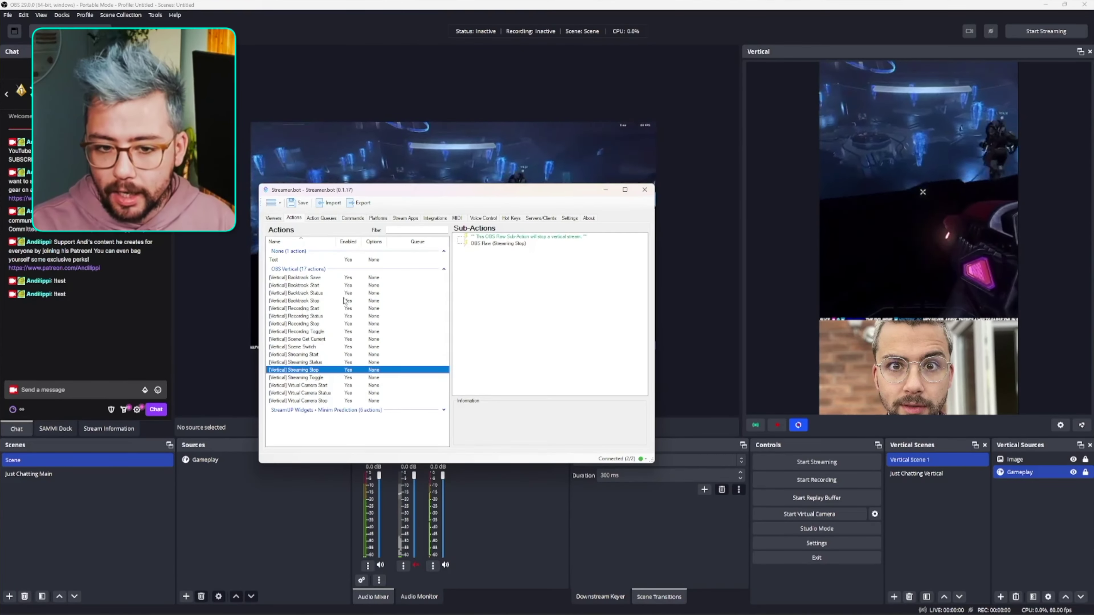
pyautogui.click(322, 294)
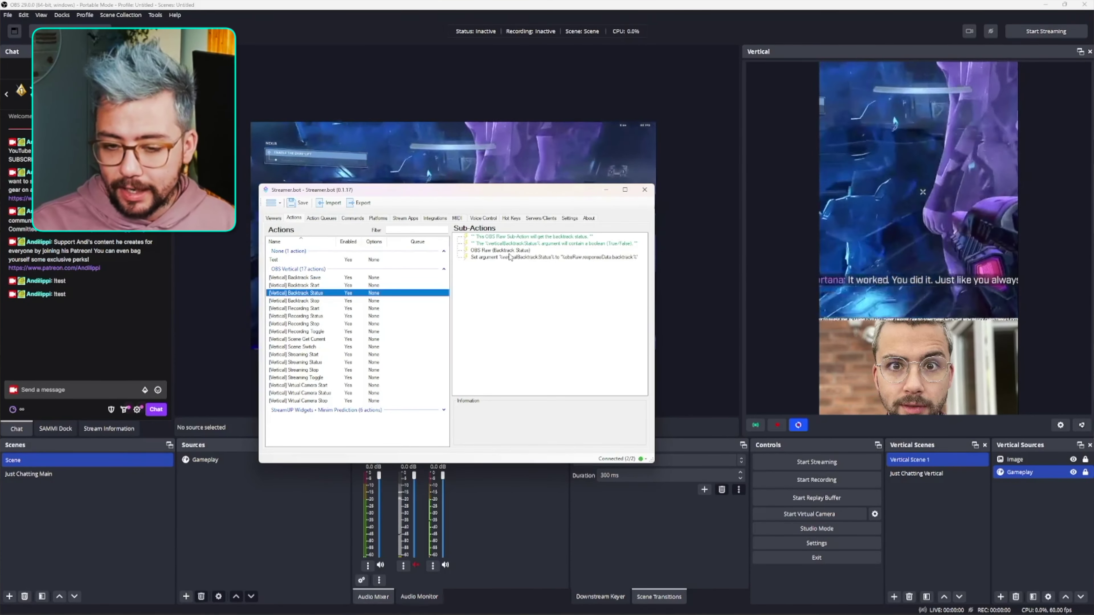
pyautogui.click(509, 257)
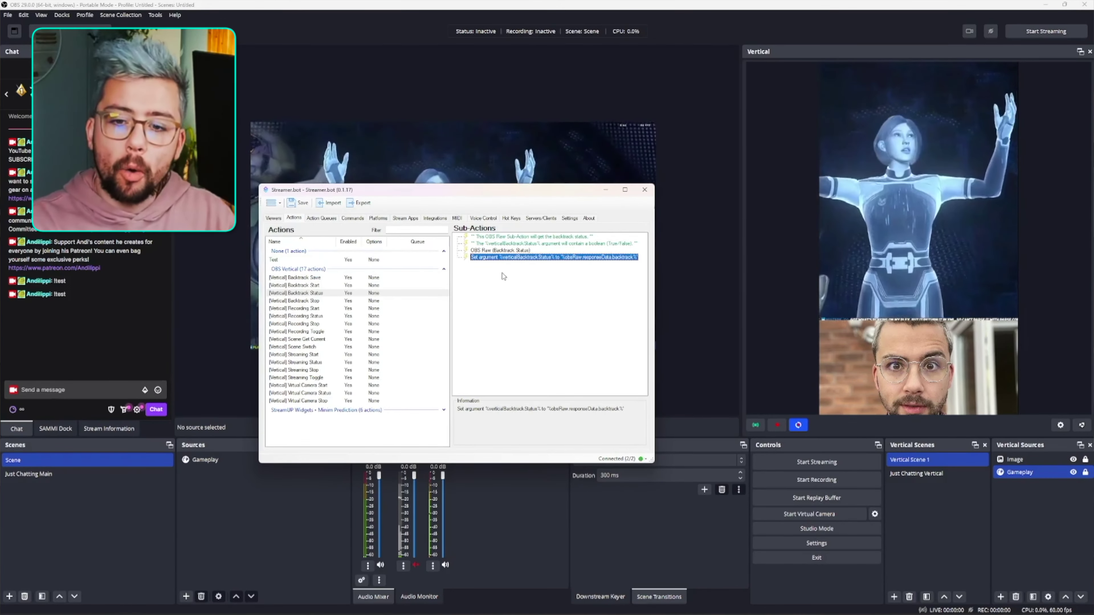
pyautogui.doubleClick(533, 258)
pyautogui.hotkey('ctrl', 'c')
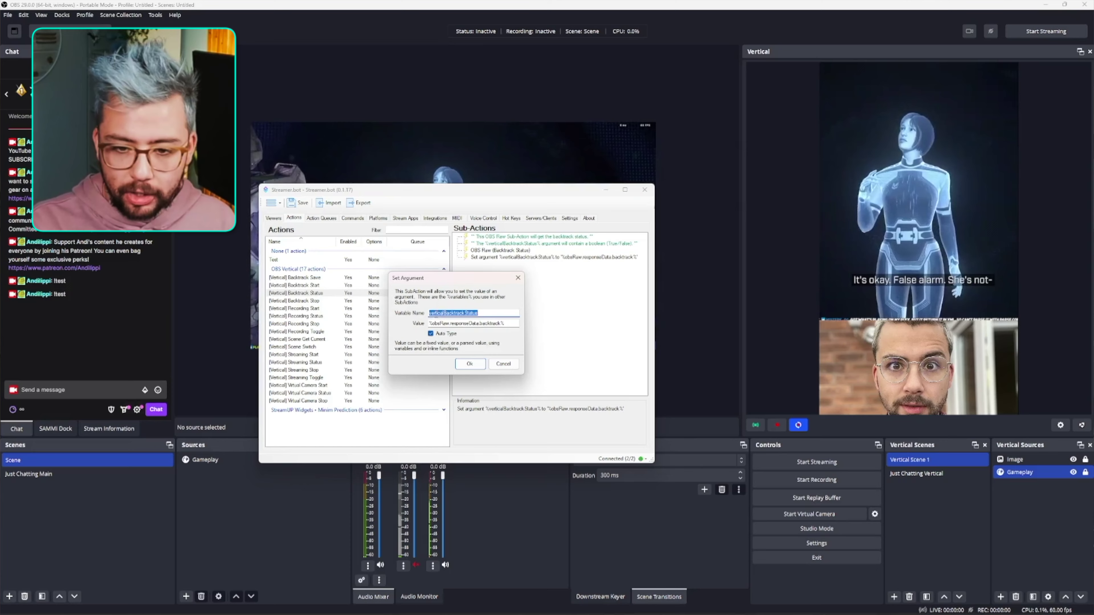
pyautogui.click(469, 364)
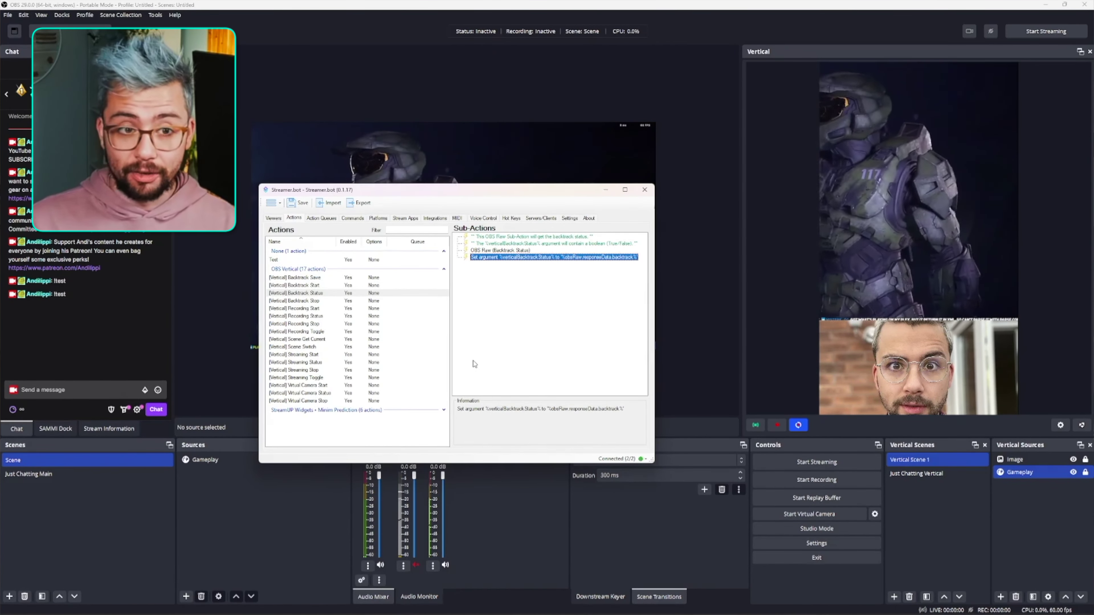
# Add a Run Action sub-action to the Test action that runs [Vertical] Backtrack Status.
pyautogui.click(311, 260)
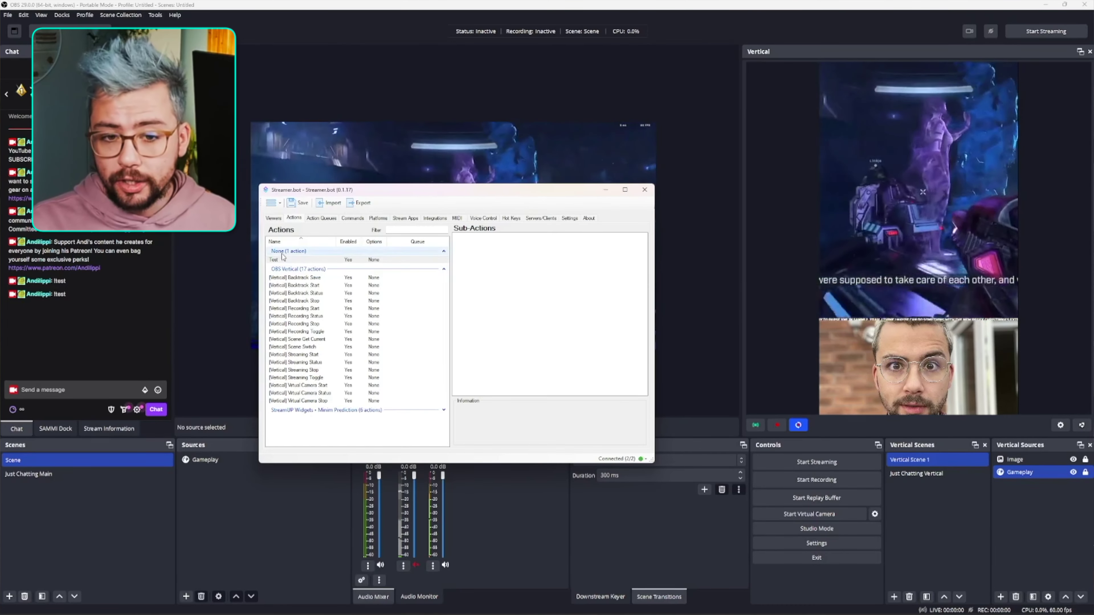
pyautogui.rightClick(512, 245)
pyautogui.moveTo(537, 260)
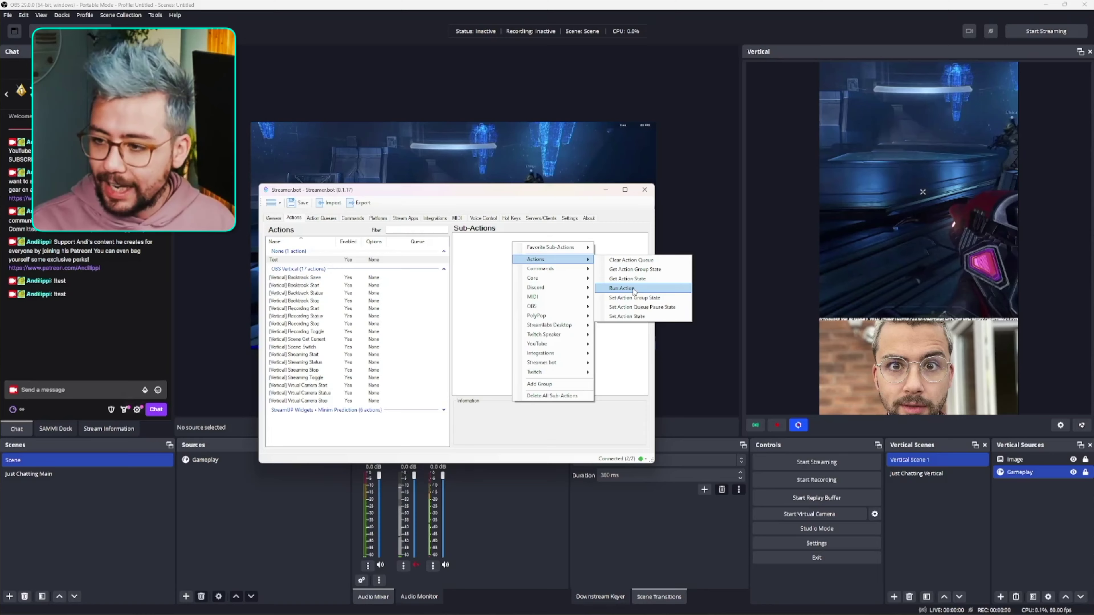
pyautogui.click(622, 288)
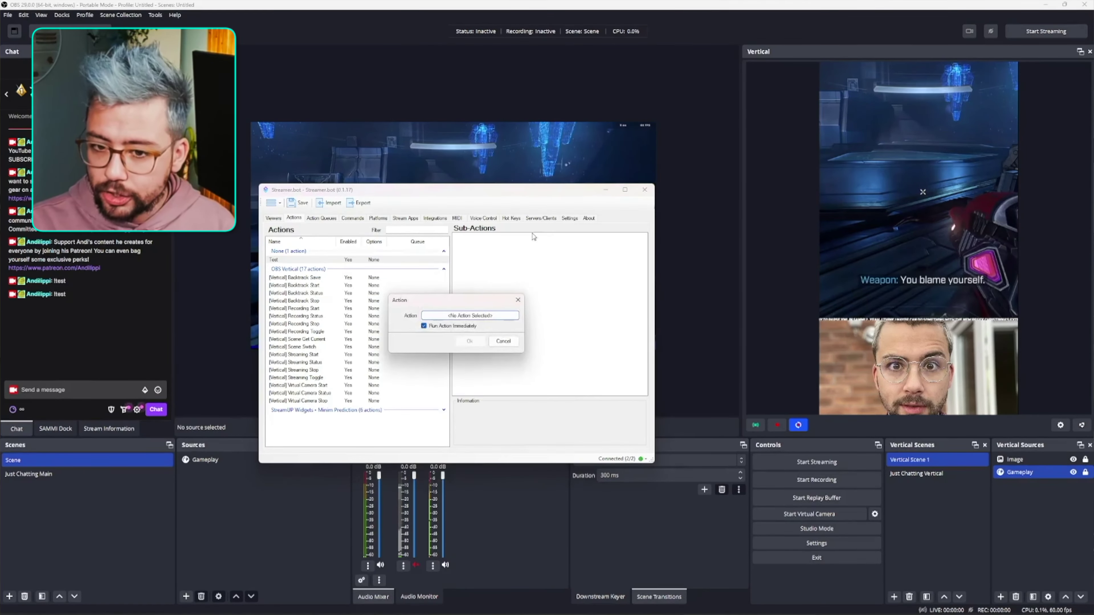
pyautogui.click(476, 319)
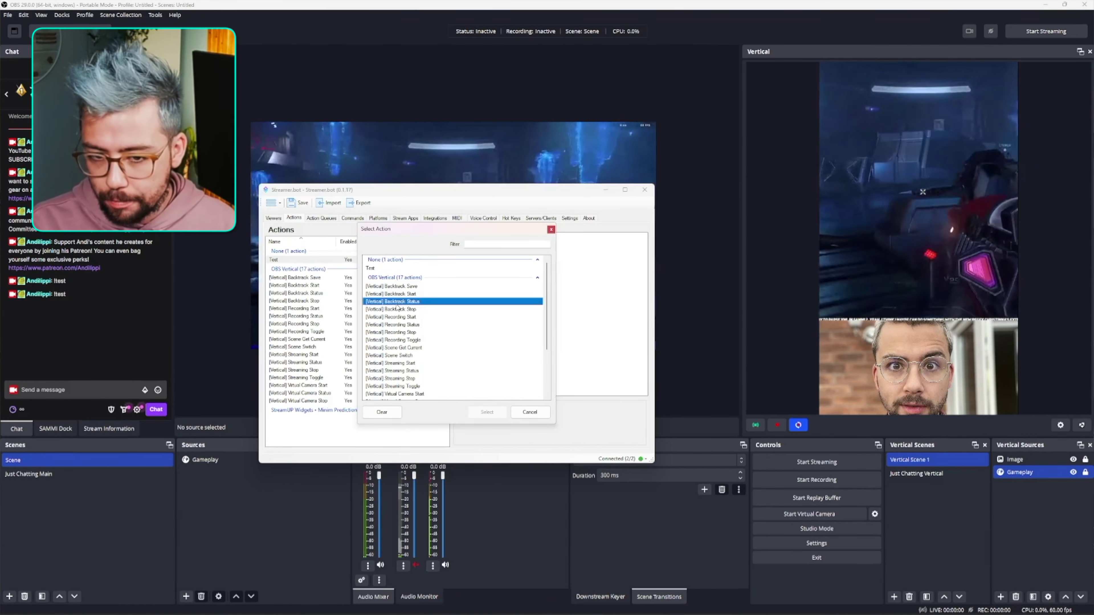
pyautogui.click(493, 412)
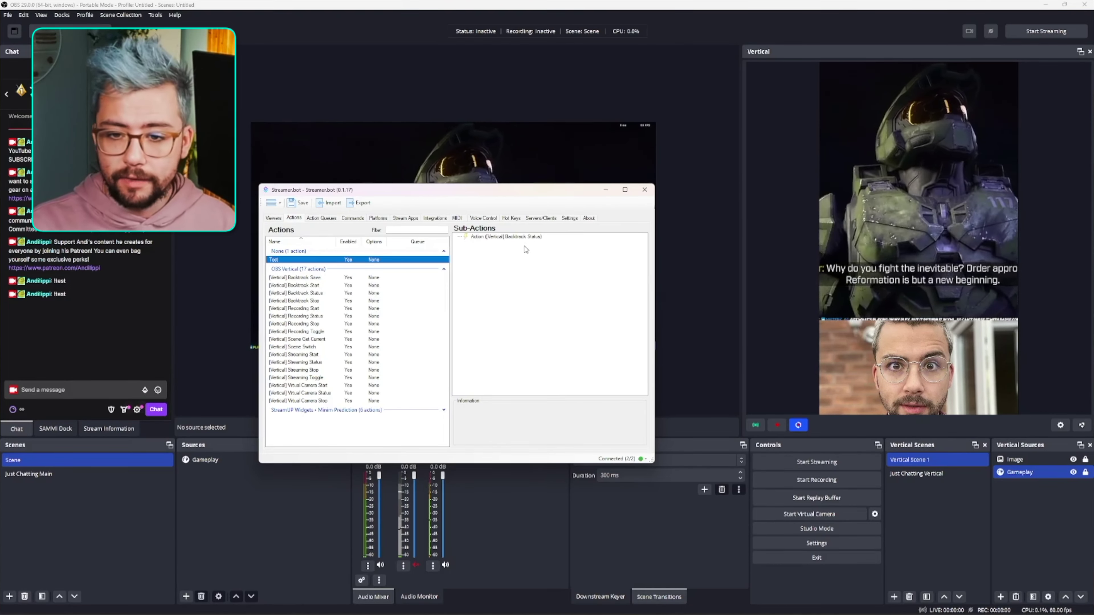
# Add an If/Else sub-action to the Test action that runs [Vertical] Backtrack Save when verticalBacktrackStatus Equals true.
pyautogui.rightClick(516, 254)
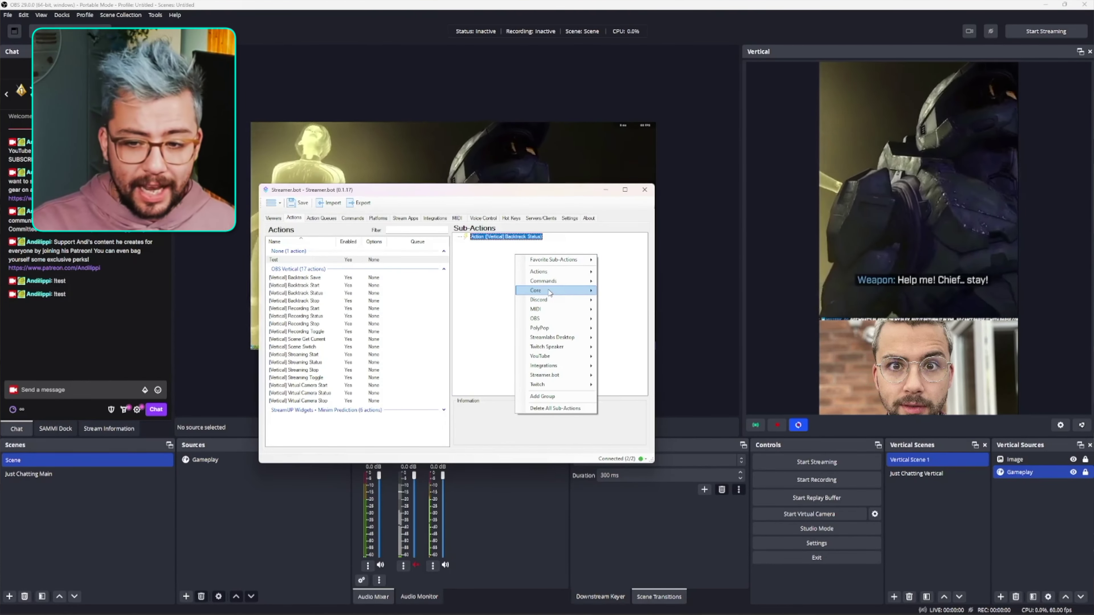
pyautogui.moveTo(549, 292)
pyautogui.click(631, 370)
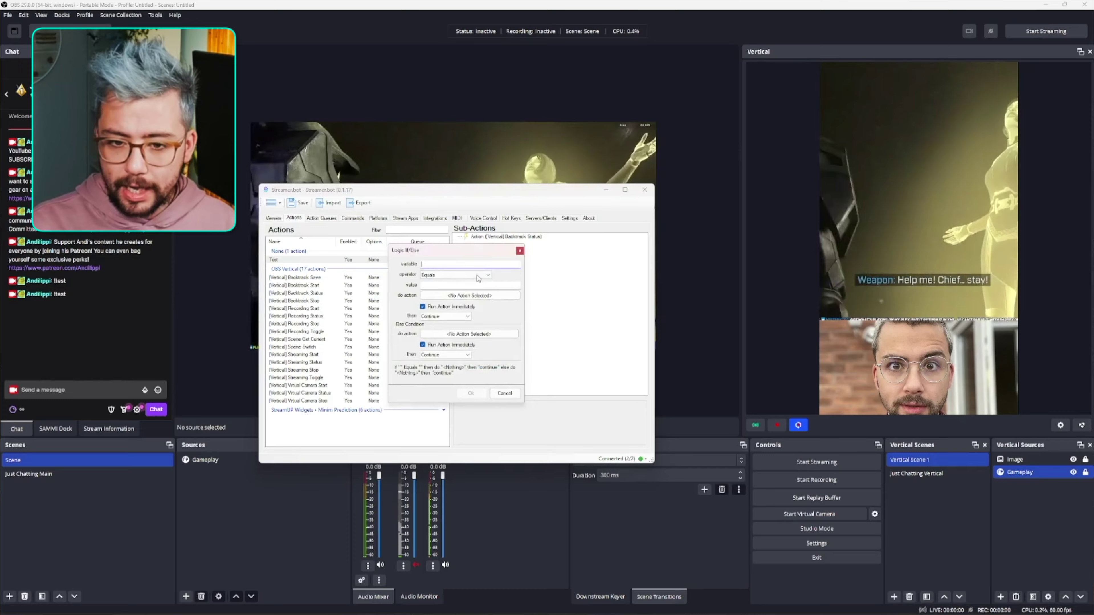
pyautogui.hotkey('ctrl', 'v')
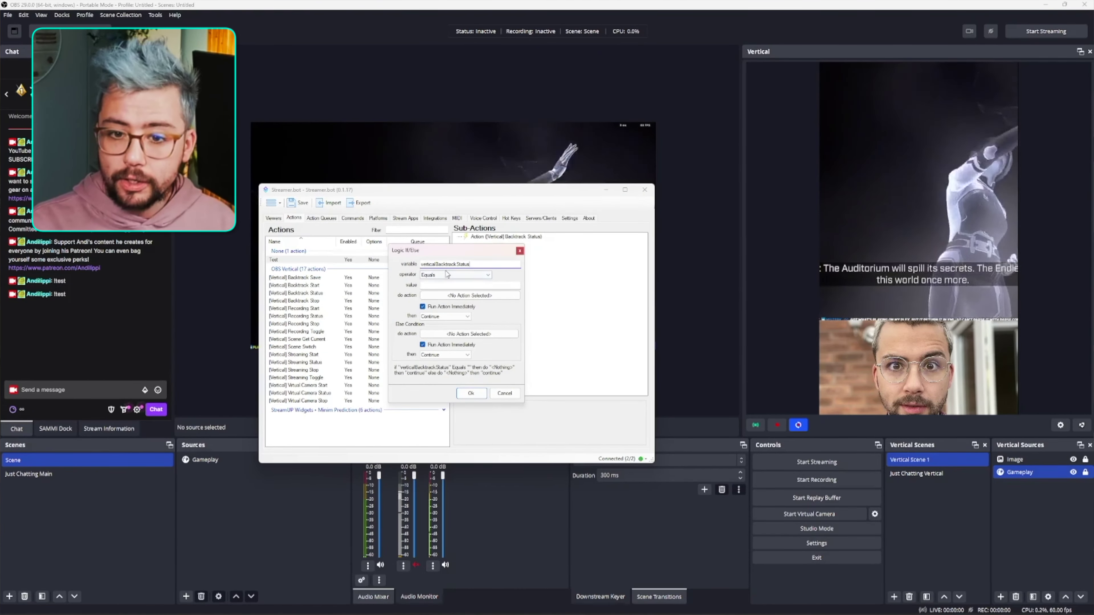
pyautogui.press('Tab')
pyautogui.press('Tab')
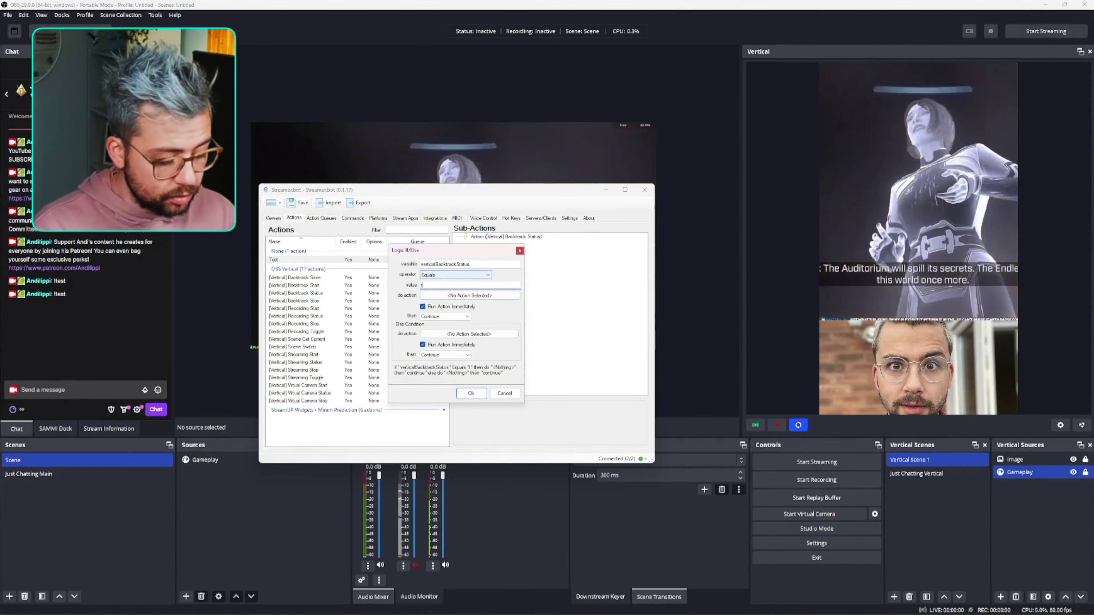
pyautogui.click(476, 298)
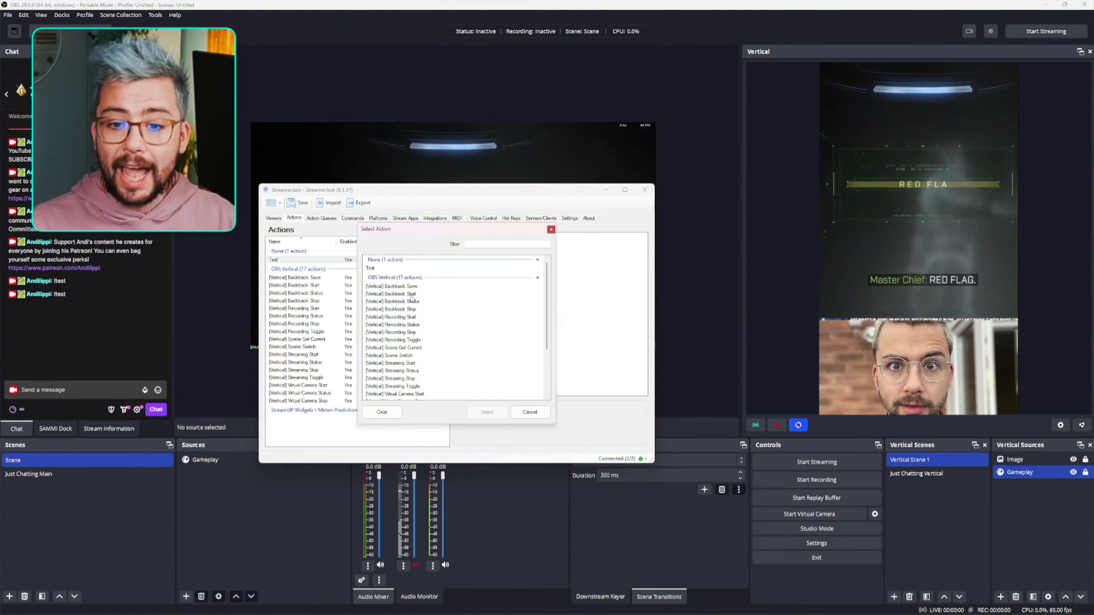
pyautogui.click(488, 413)
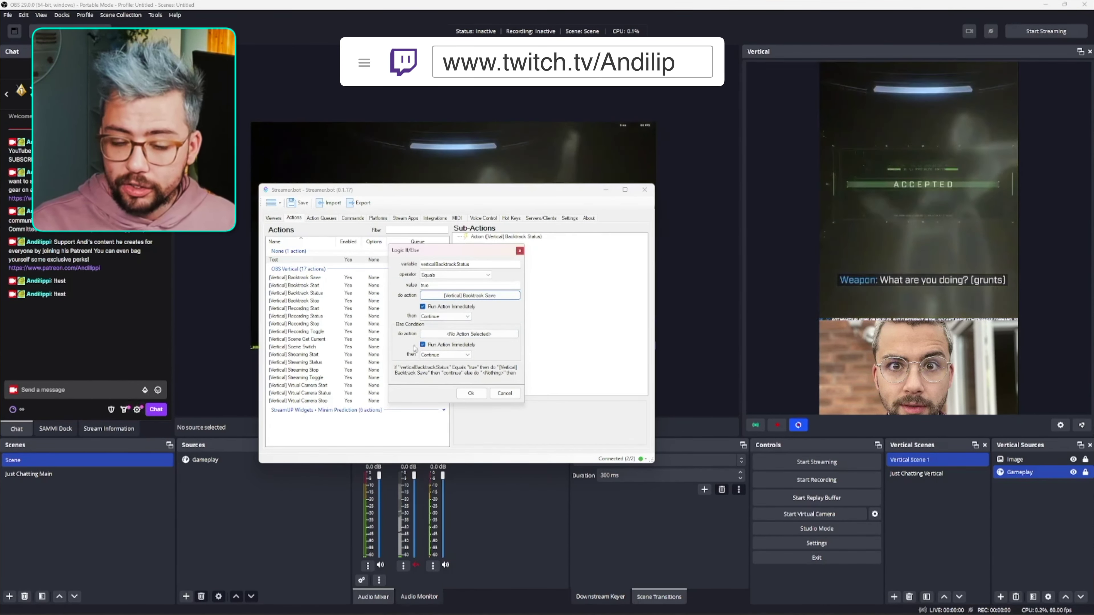
pyautogui.click(471, 393)
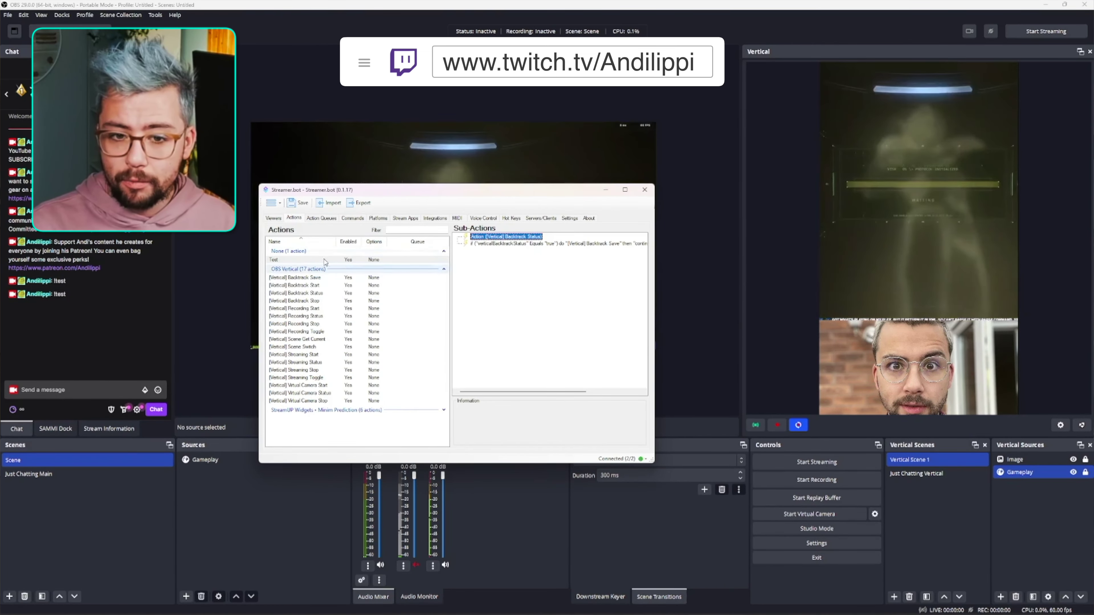
# Edit the existing !test command so that it runs the Test action.
pyautogui.click(356, 218)
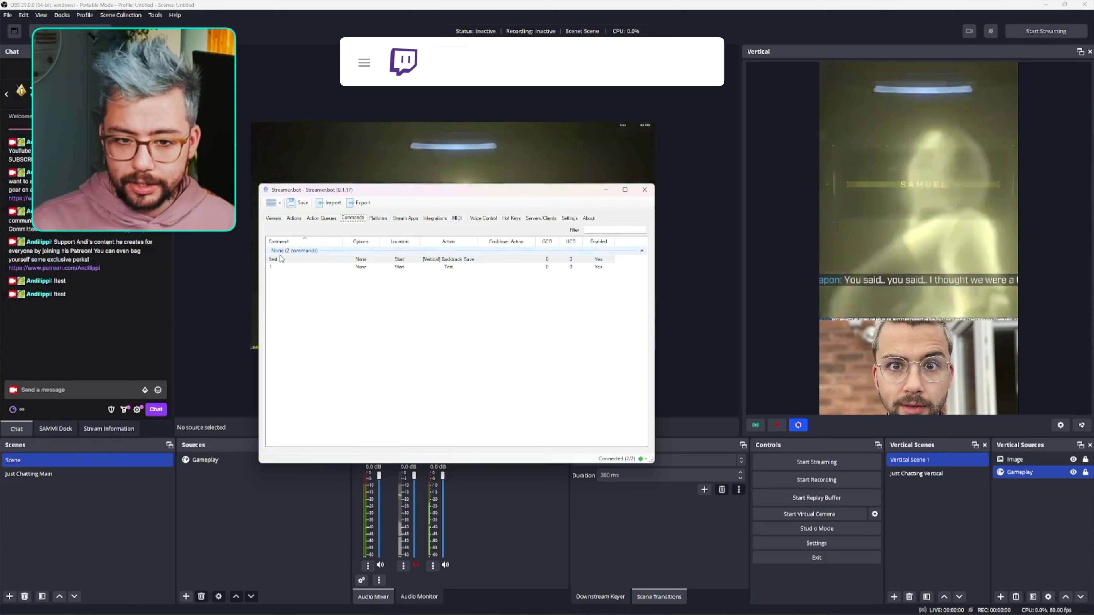
pyautogui.doubleClick(327, 259)
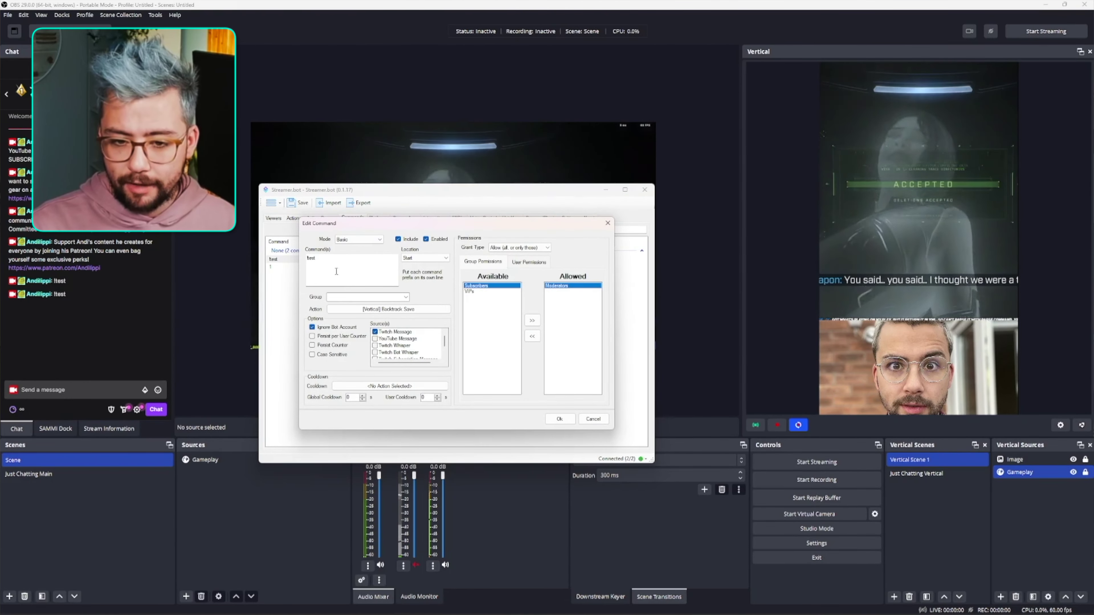
pyautogui.click(387, 309)
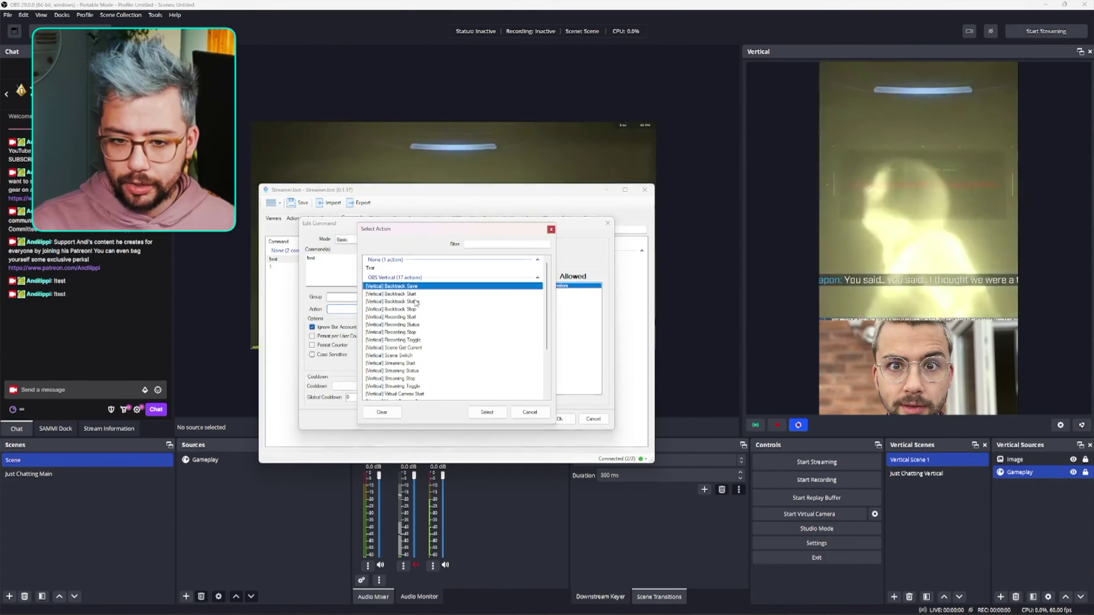
pyautogui.click(370, 268)
pyautogui.click(487, 412)
pyautogui.click(558, 419)
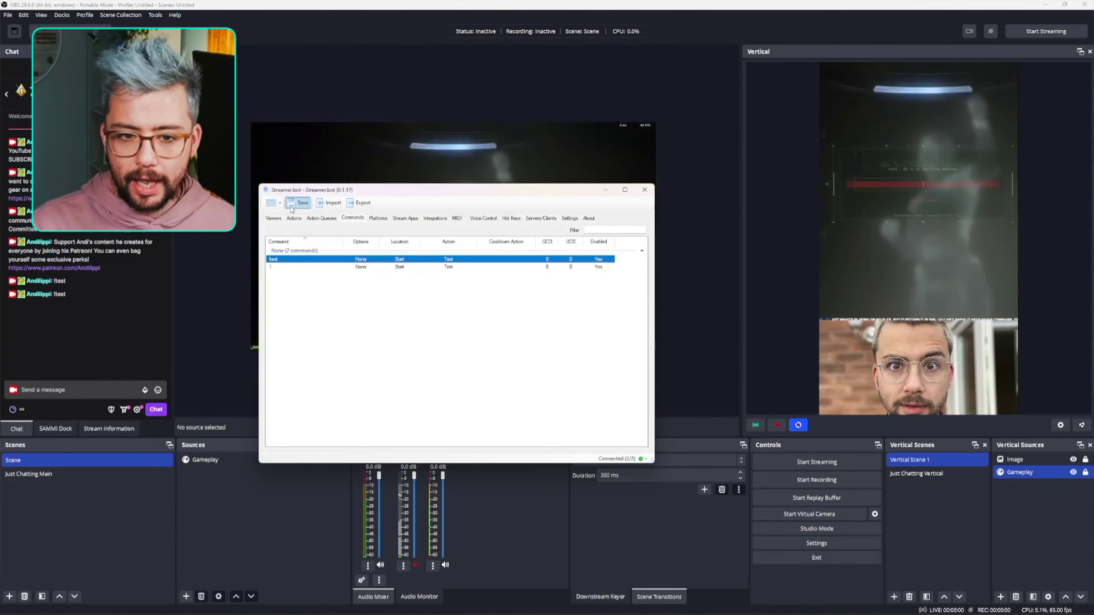
# Switch to OBS and send !test in the Twitch chat to try the conditional backtrack save.
pyautogui.click(274, 218)
pyautogui.click(86, 389)
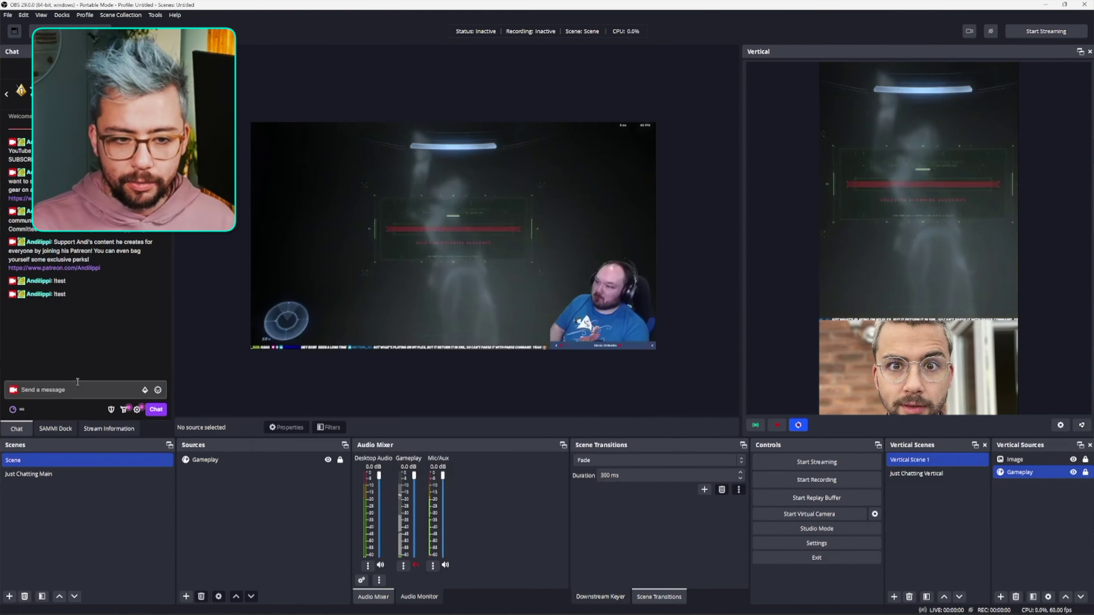
pyautogui.write('!test')
pyautogui.press('Return')
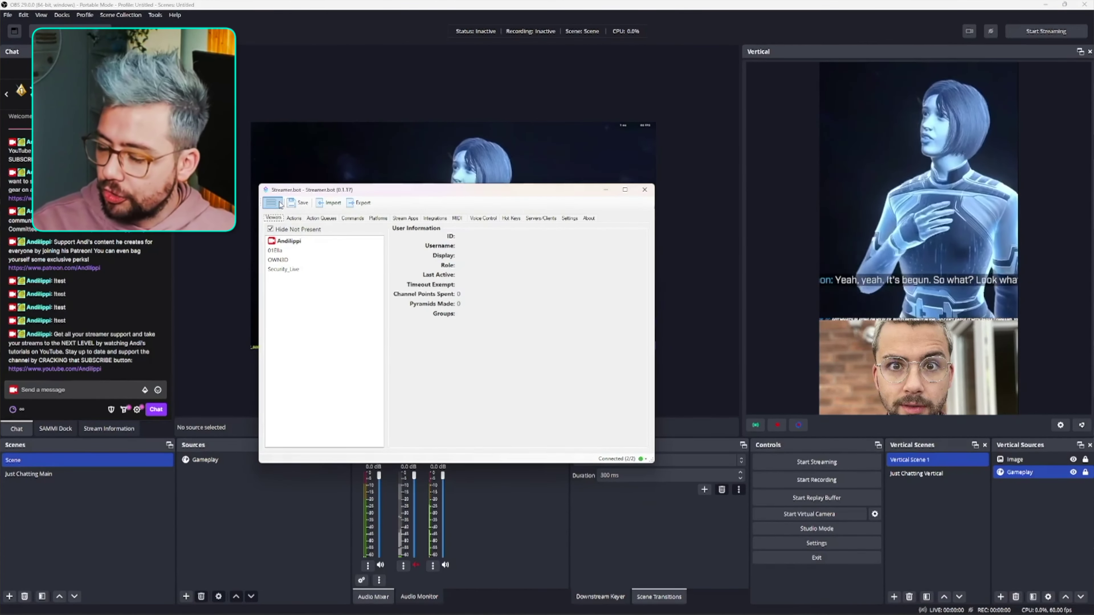
# Switch back to Streamer.bot and copy the variable name currentVerticalScene from the Set Argument sub-action of [Vertical] Scene Get Current.
pyautogui.click(294, 218)
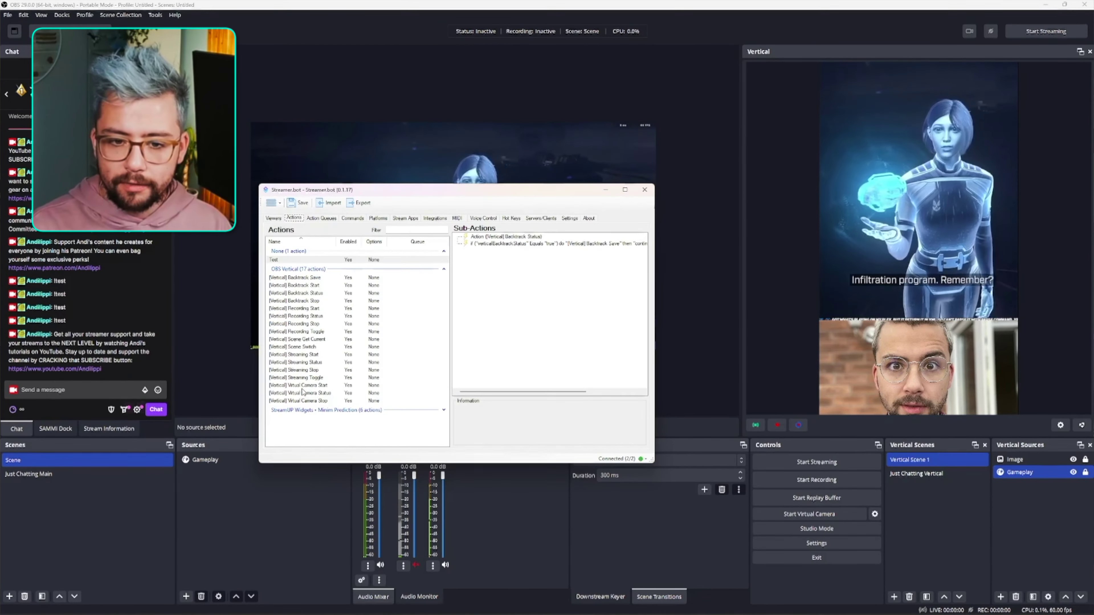
pyautogui.click(312, 339)
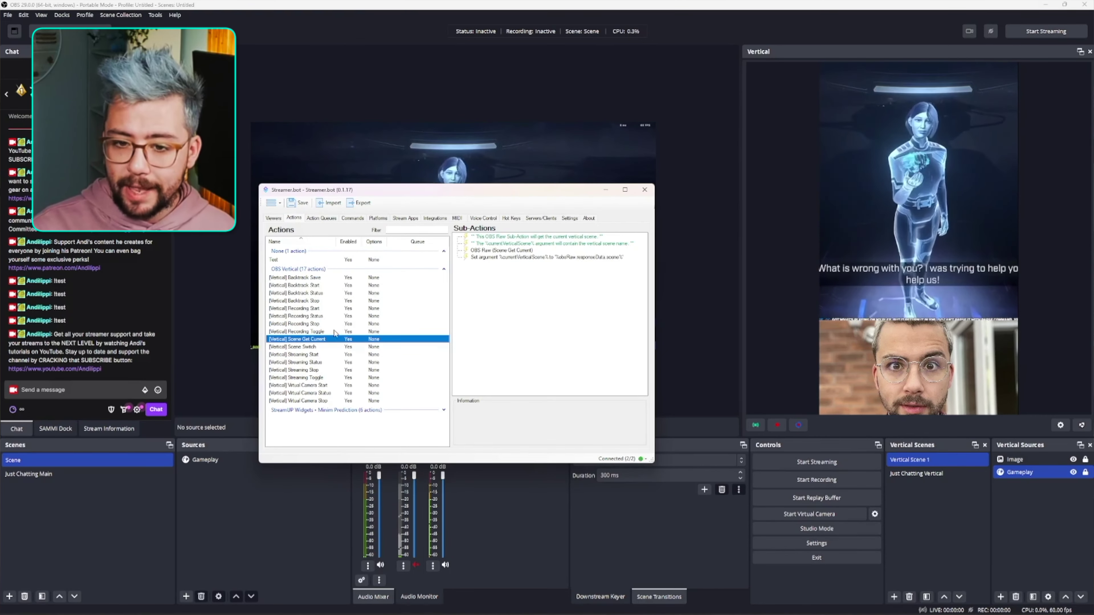
pyautogui.click(529, 253)
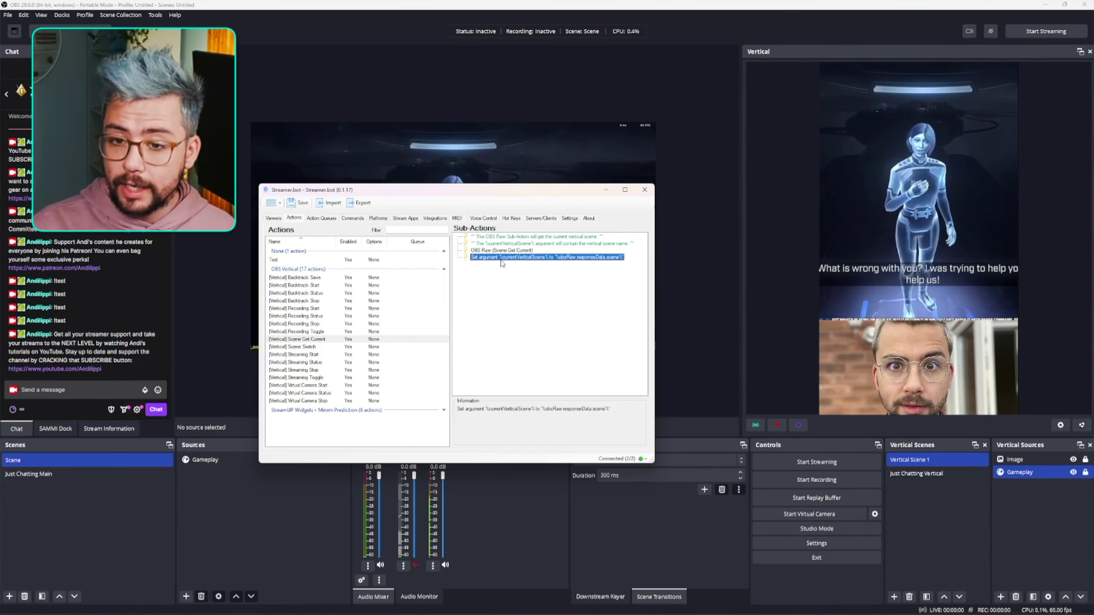
pyautogui.doubleClick(500, 258)
pyautogui.rightClick(465, 313)
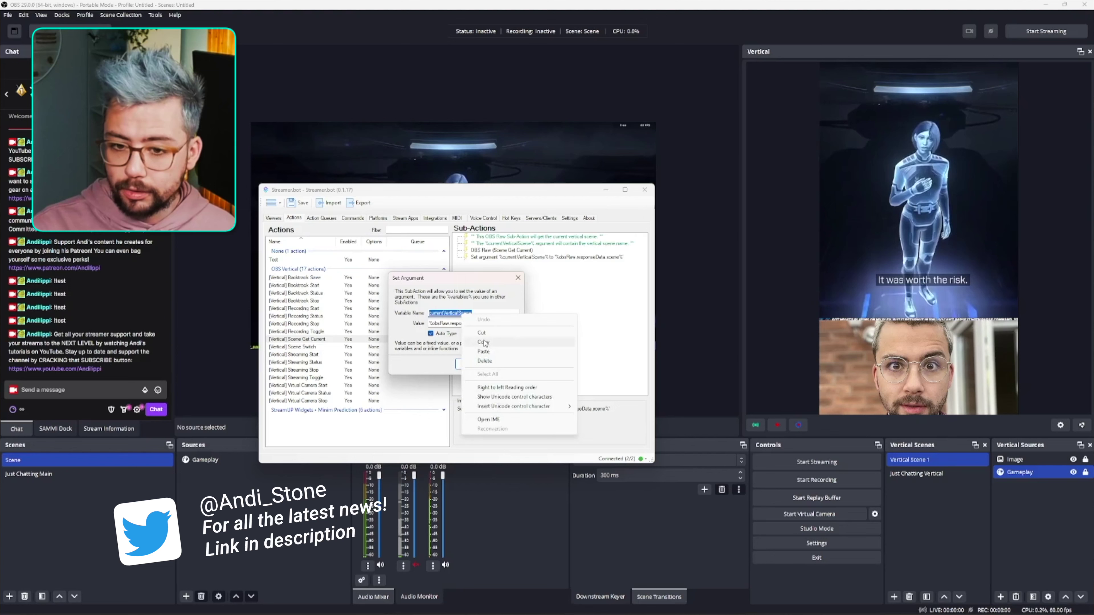
pyautogui.click(486, 336)
pyautogui.click(469, 363)
# Change the Test action's Run Action sub-action to [Vertical] Scene Get Current and remove its If/Else sub-action.
pyautogui.click(277, 260)
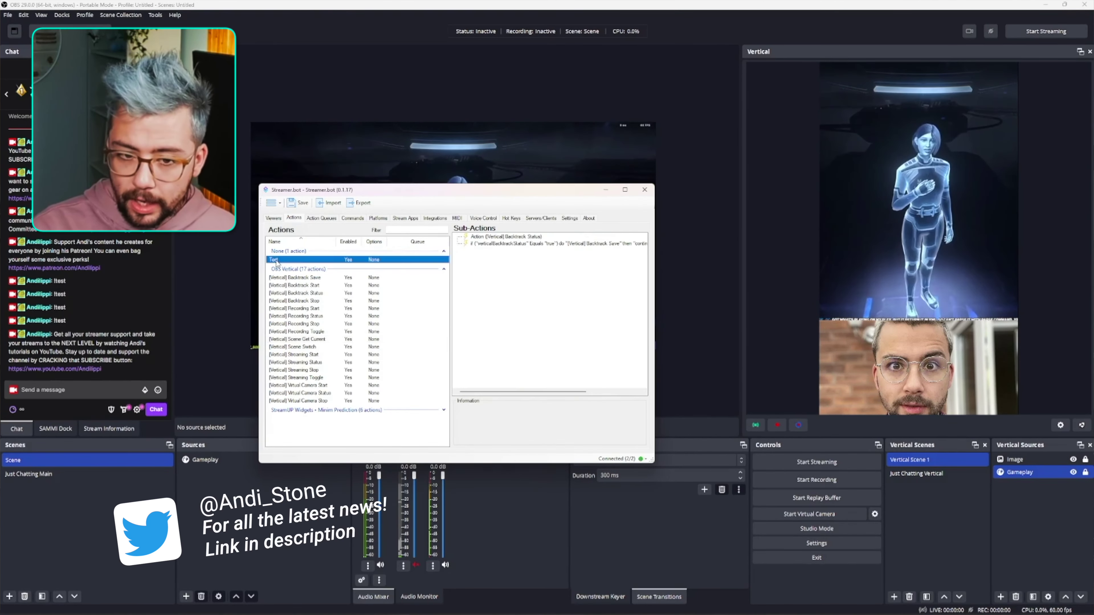
pyautogui.doubleClick(529, 237)
pyautogui.click(478, 319)
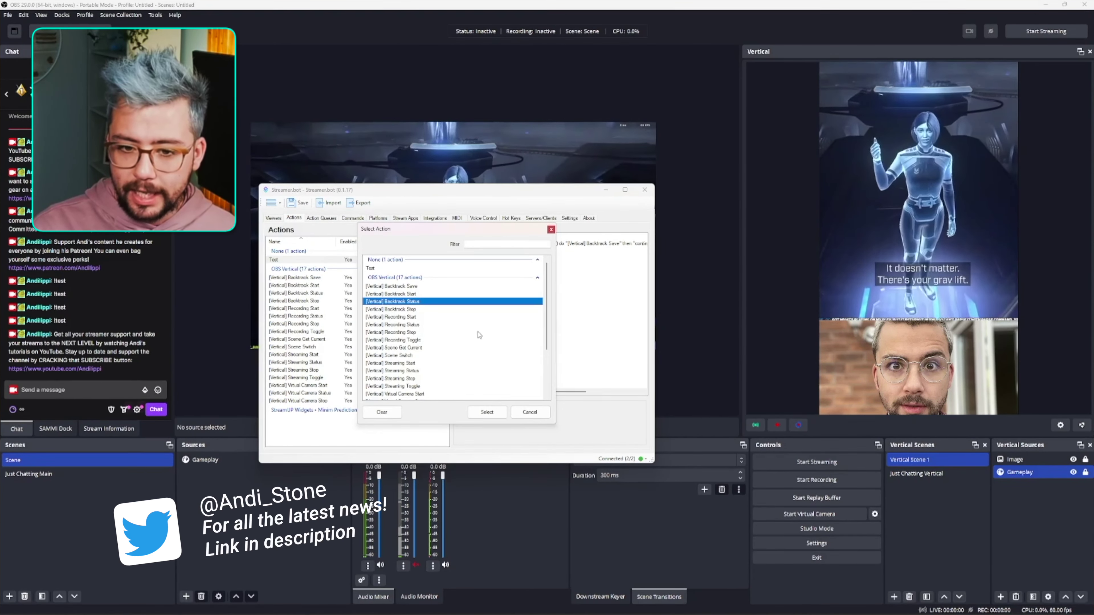
pyautogui.click(406, 348)
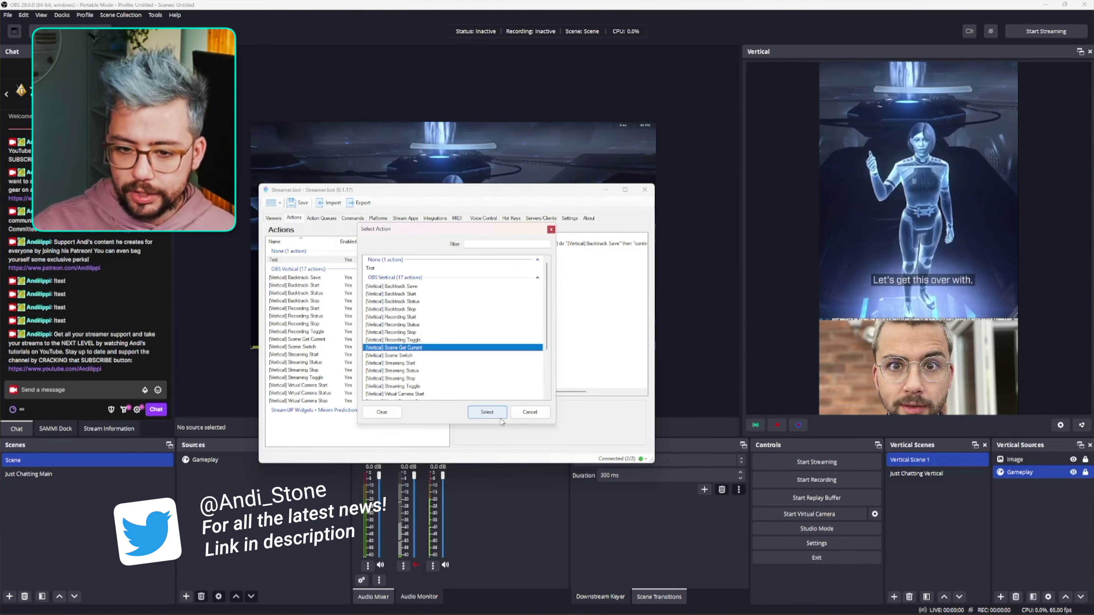
pyautogui.click(487, 412)
pyautogui.click(475, 344)
# Add a Twitch Send Message to Channel sub-action to the Test action with the message %currentVerticalScene%.
pyautogui.rightClick(502, 259)
pyautogui.moveTo(522, 388)
pyautogui.moveTo(603, 408)
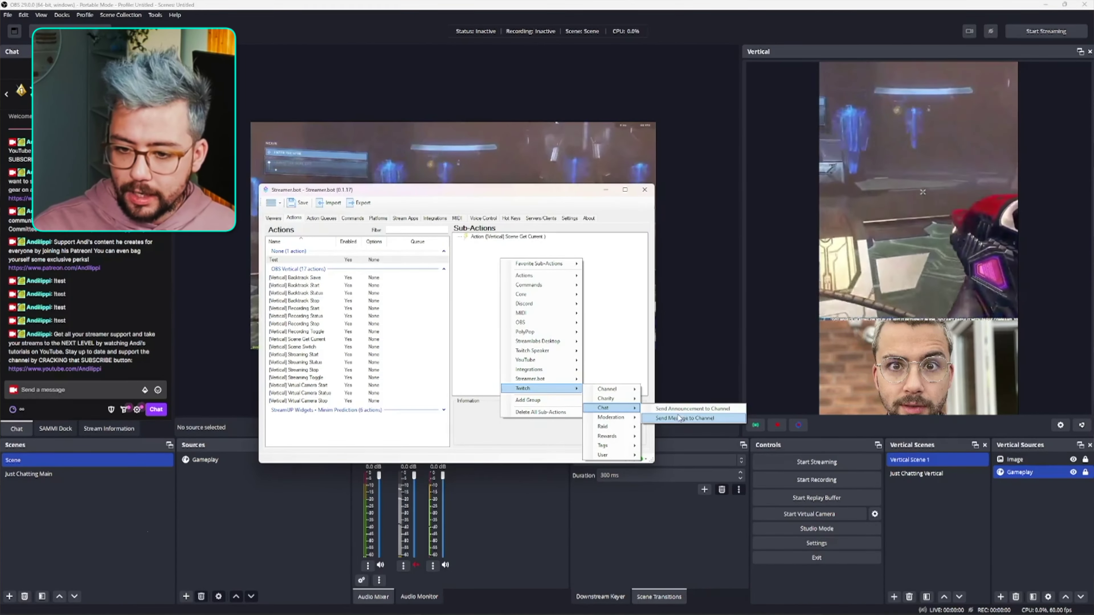
pyautogui.click(678, 409)
pyautogui.write('%currentVerticalScene%')
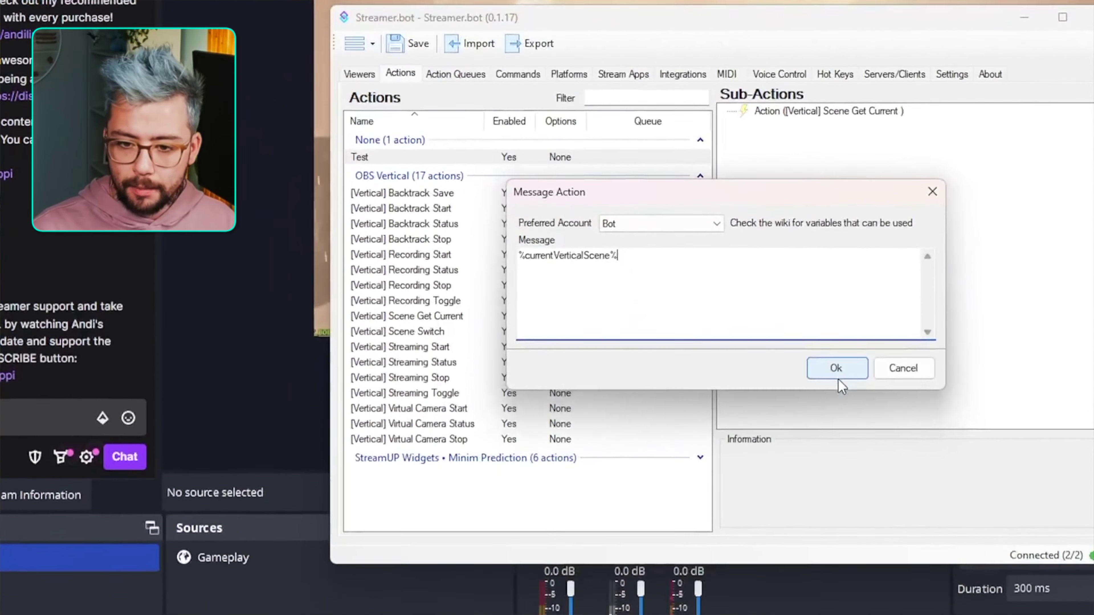
pyautogui.click(831, 473)
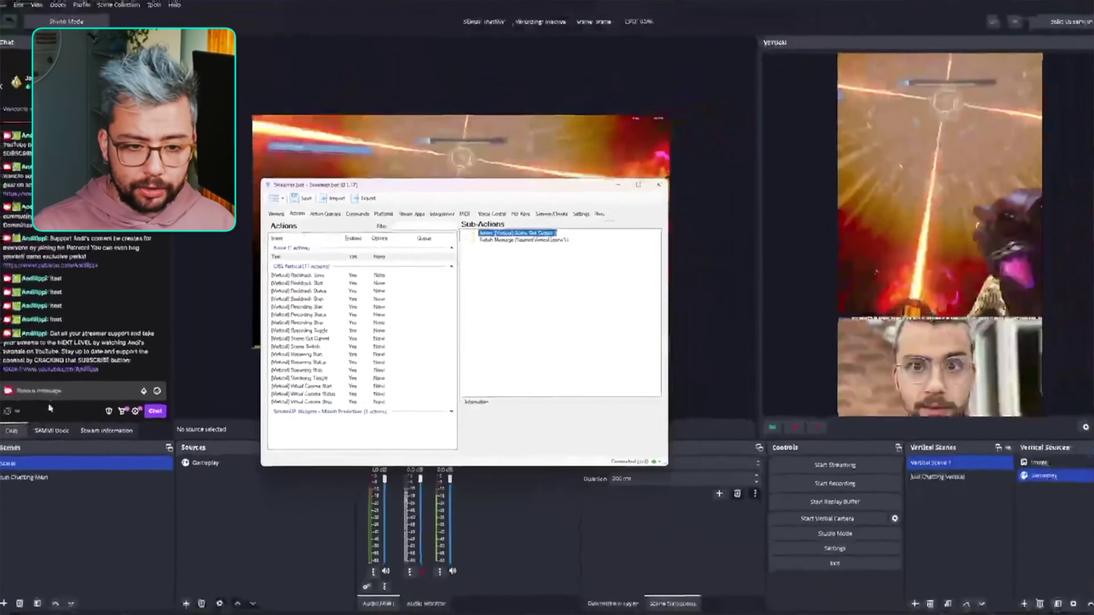
# Switch to OBS and send !test in the Twitch chat to post the current vertical scene's name.
pyautogui.click(51, 407)
pyautogui.write('!test')
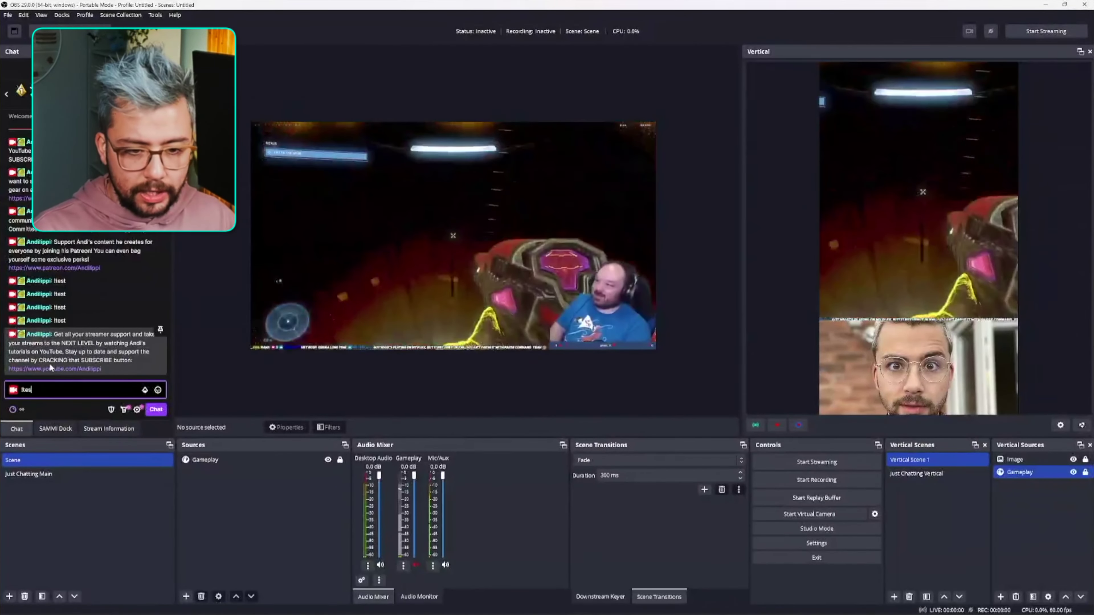
pyautogui.press('Return')
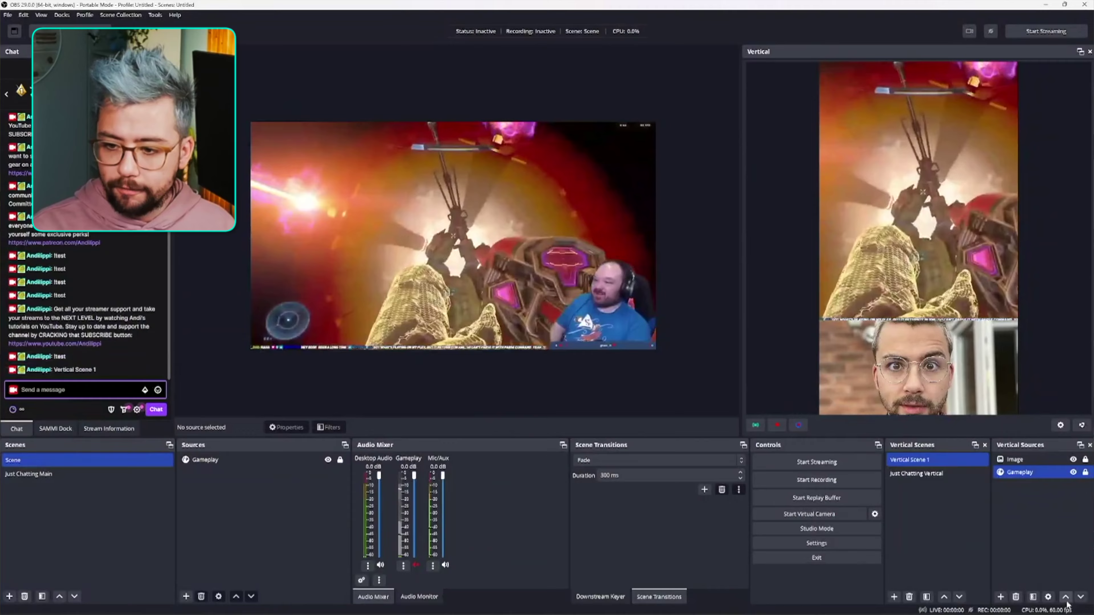
# Switch the vertical scene to Just Chatting Vertical and send !test in the chat again.
pyautogui.click(920, 473)
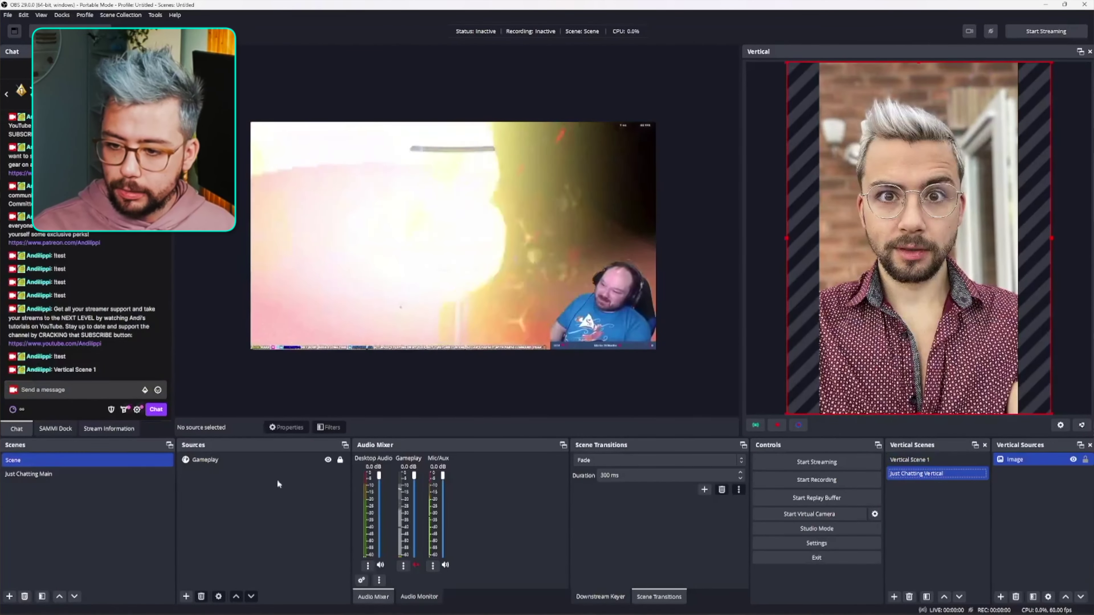
pyautogui.click(87, 390)
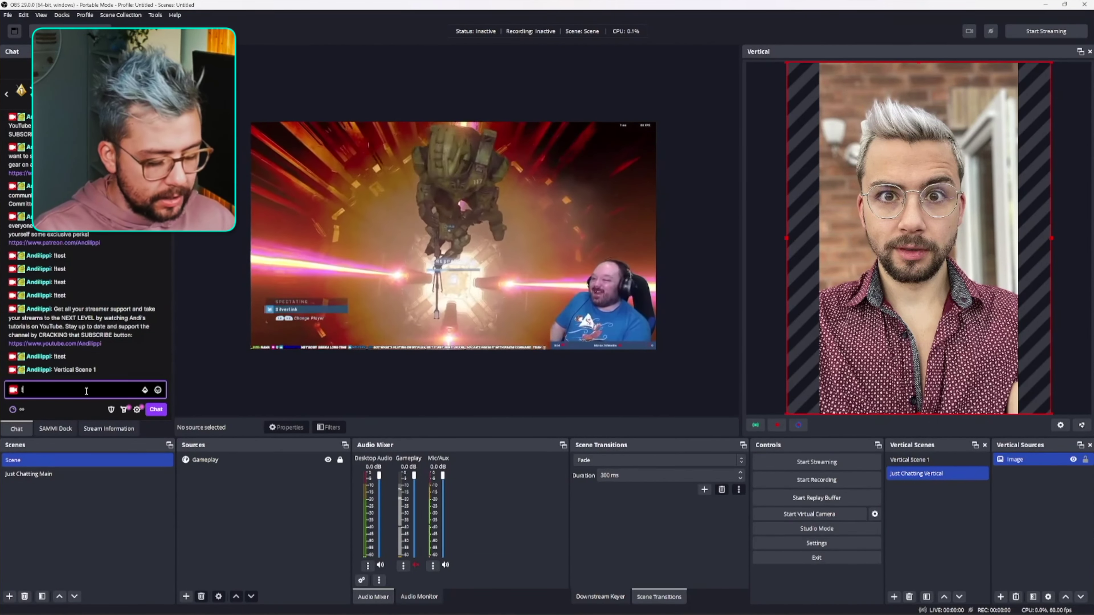
pyautogui.write('!test')
pyautogui.press('Return')
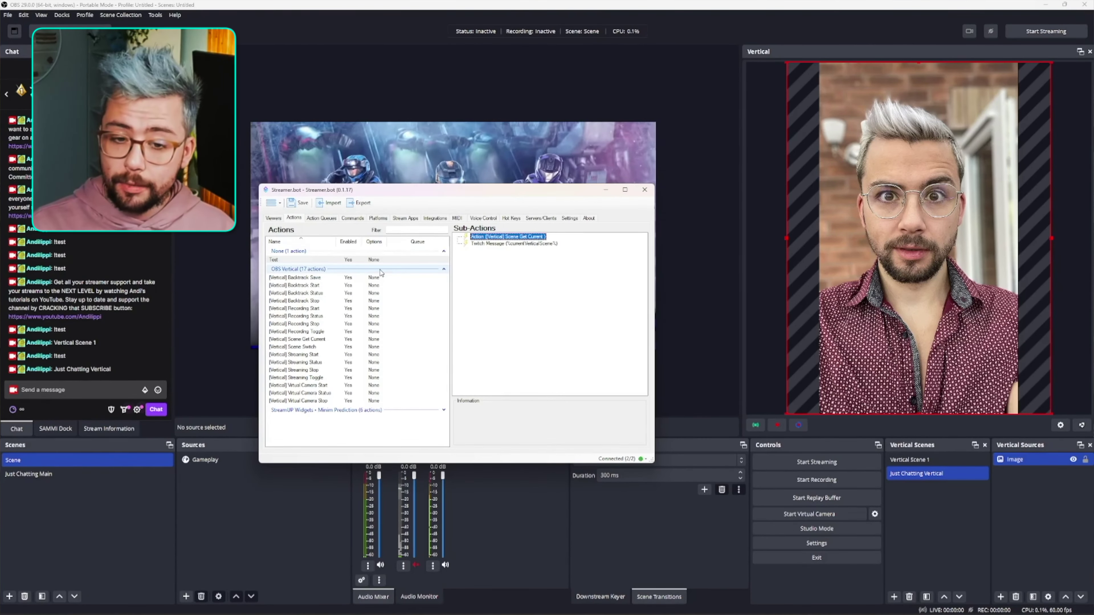
# Switch back to Streamer.bot and set the verticalScene argument of [Vertical] Scene Switch to Vertical Scene 1.
pyautogui.click(313, 348)
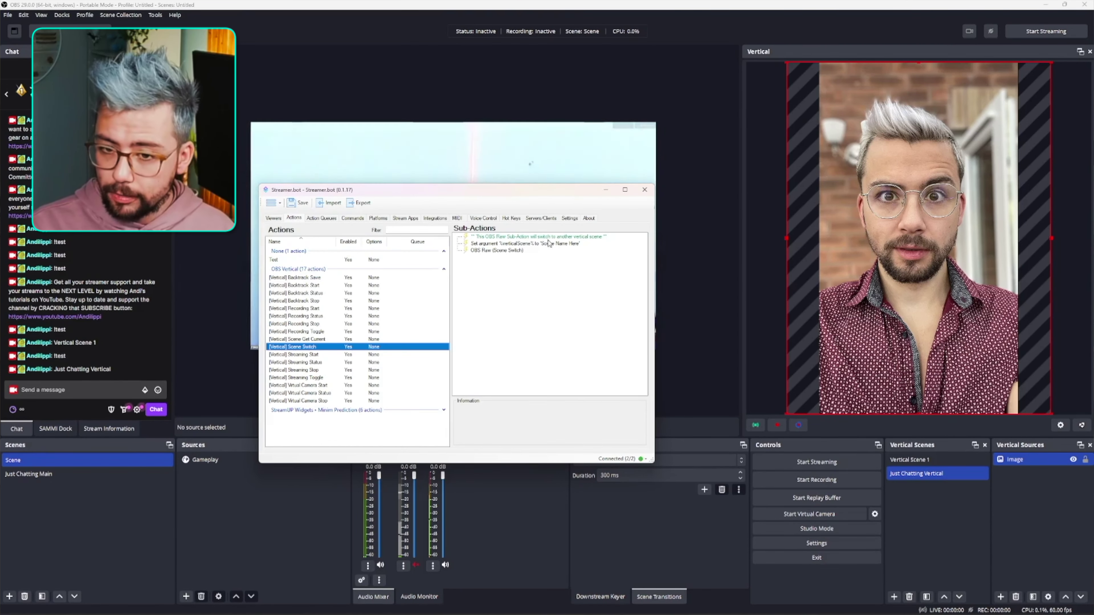
pyautogui.doubleClick(538, 243)
pyautogui.press('Tab')
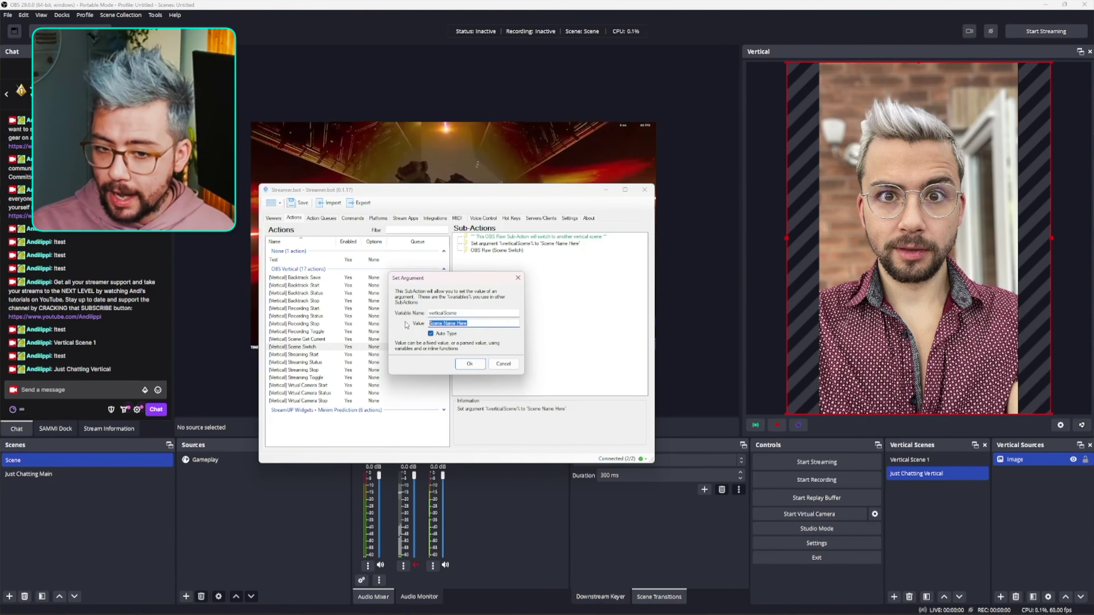
pyautogui.write('Vertical Scen')
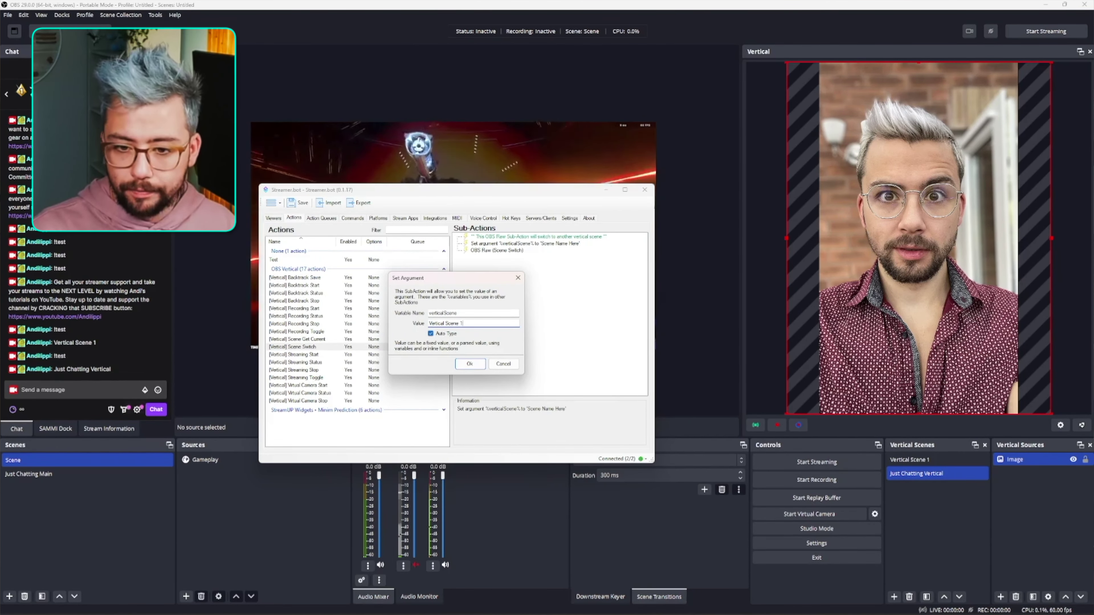
pyautogui.write('e 1')
pyautogui.press('Return')
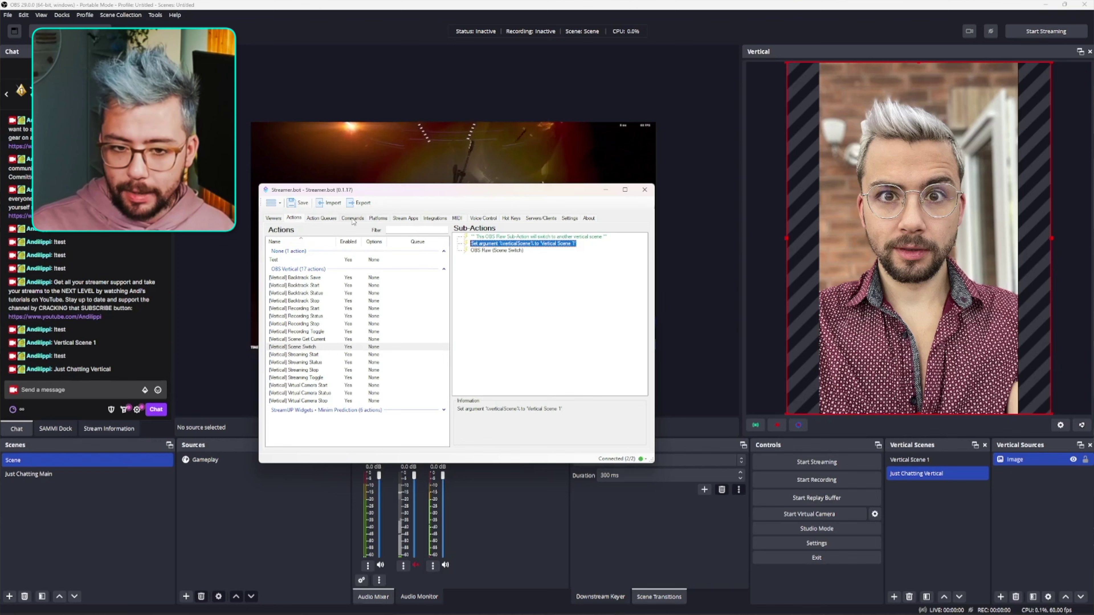
# Edit the !test command so that it runs the [Vertical] Scene Switch action.
pyautogui.click(352, 219)
pyautogui.doubleClick(372, 259)
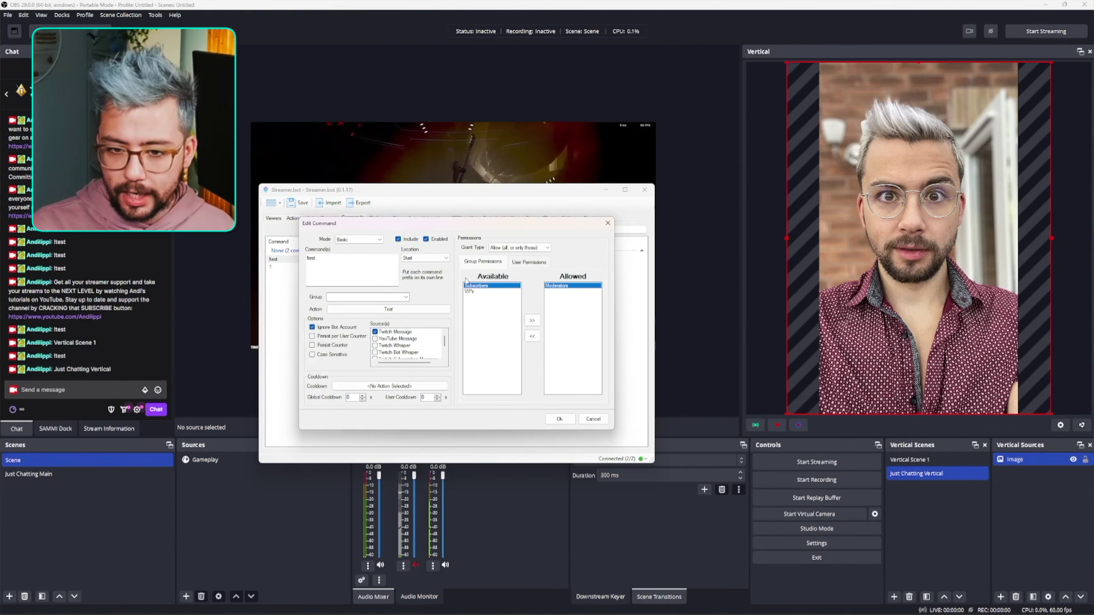
pyautogui.click(374, 308)
pyautogui.click(413, 355)
pyautogui.click(559, 419)
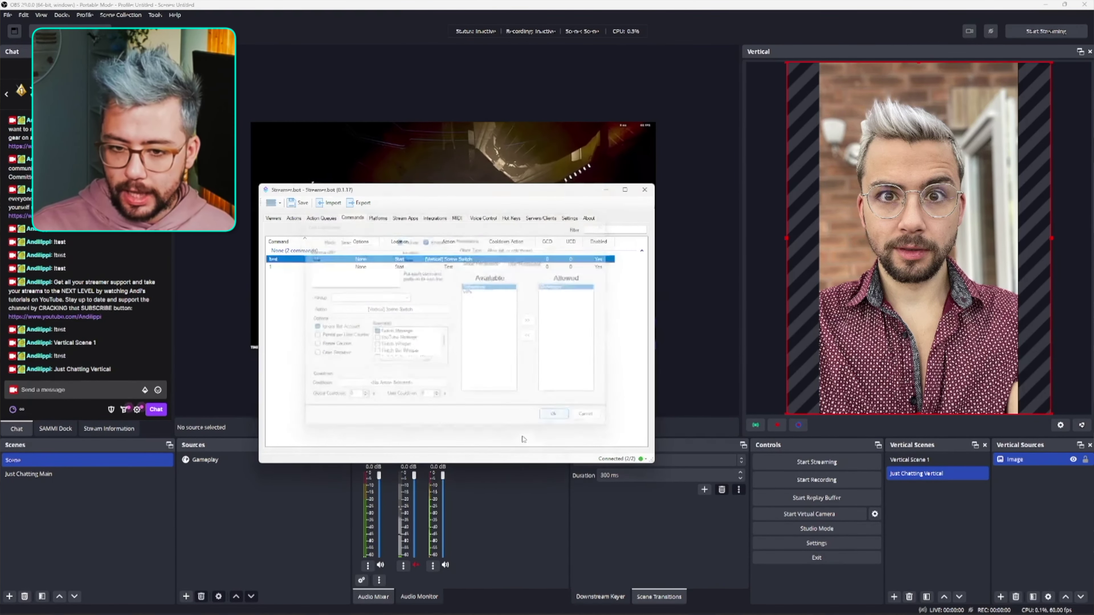
# Switch to OBS and start a new message in the Twitch chat.
pyautogui.click(79, 390)
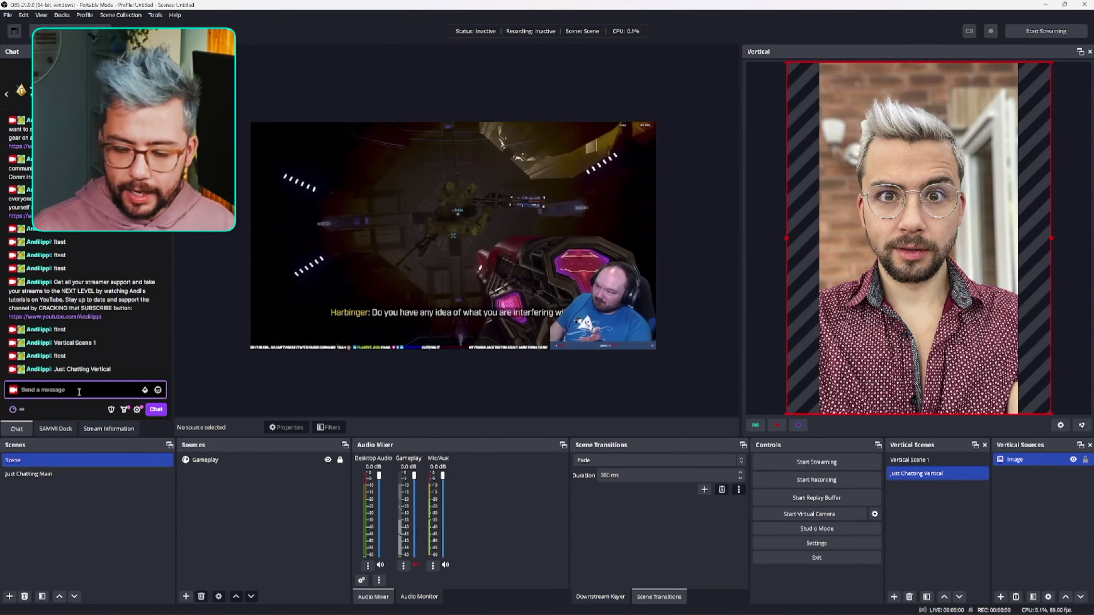